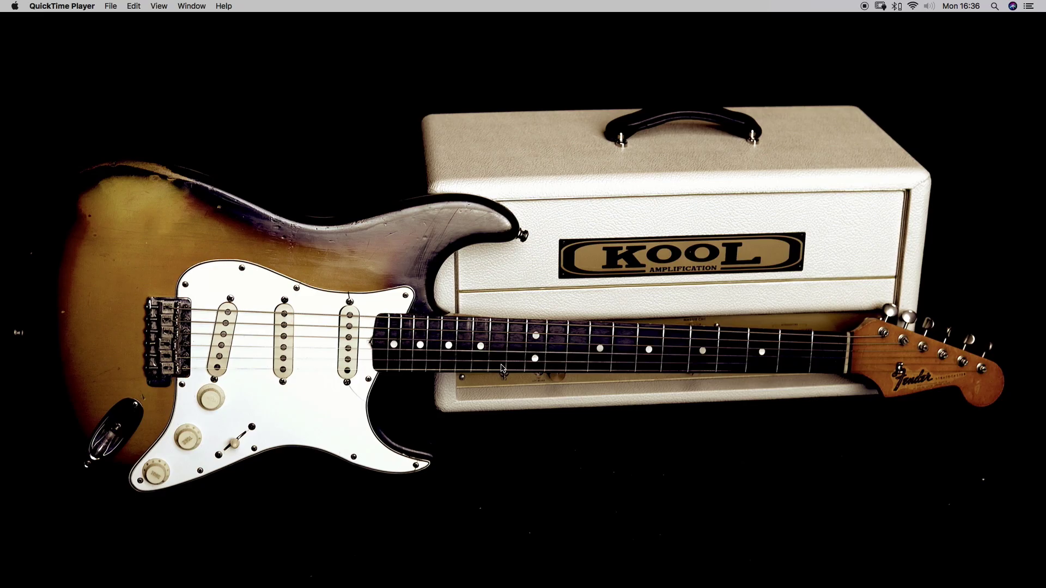
# Launch Safari and reach the FM3 Discussion thread list via the forum favourite and index.
pyautogui.moveTo(550, 586)
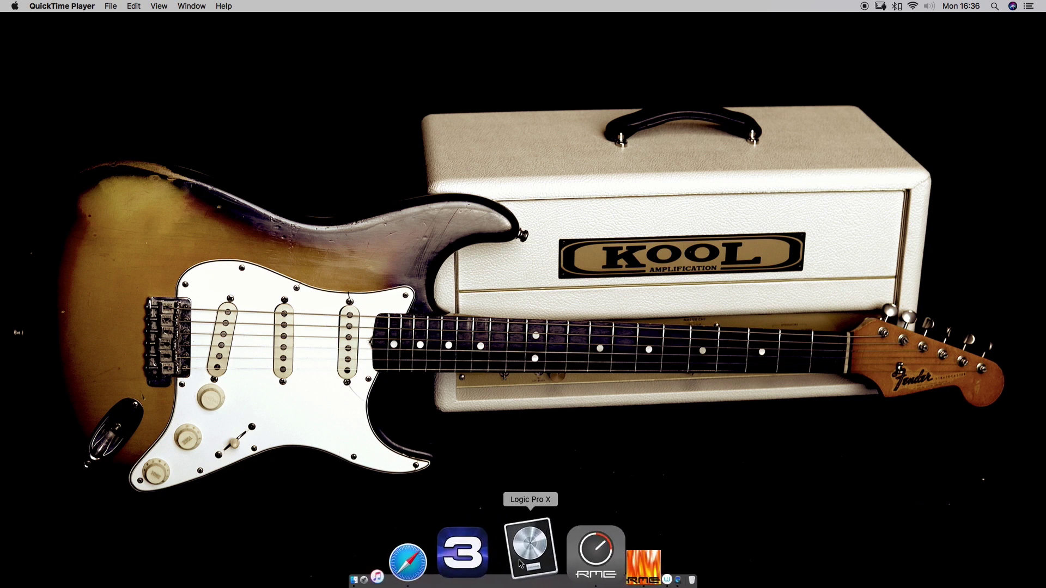
pyautogui.click(502, 554)
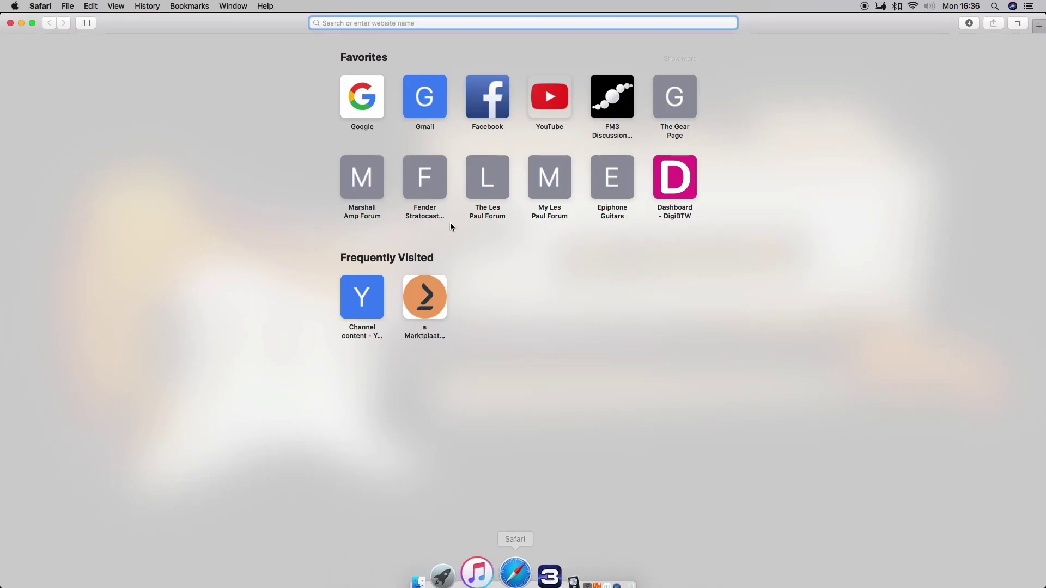
pyautogui.click(601, 102)
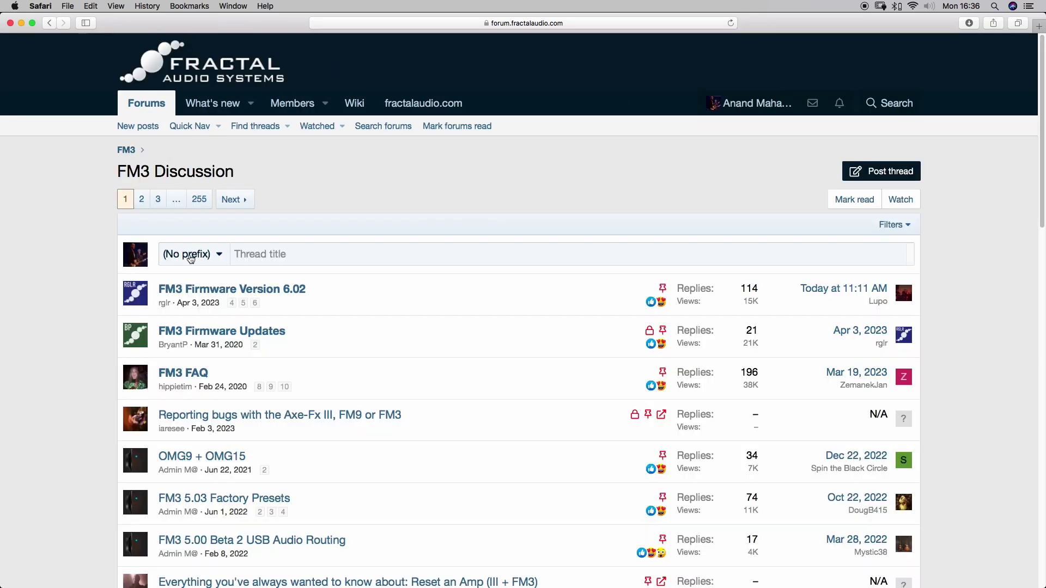
pyautogui.click(127, 151)
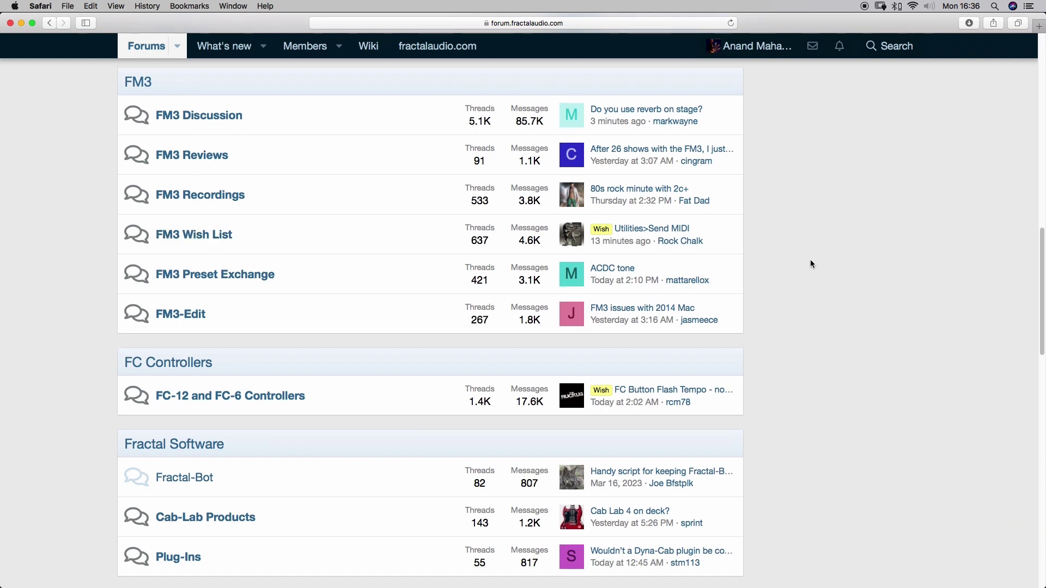
pyautogui.scroll(2, 809, 259)
pyautogui.click(209, 213)
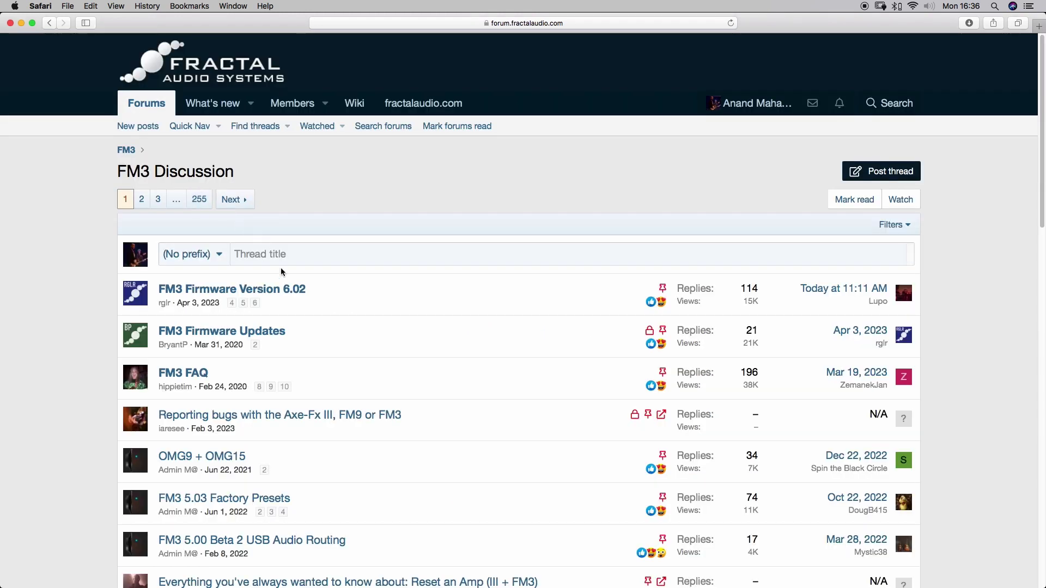
pyautogui.scroll(-4, 524, 383)
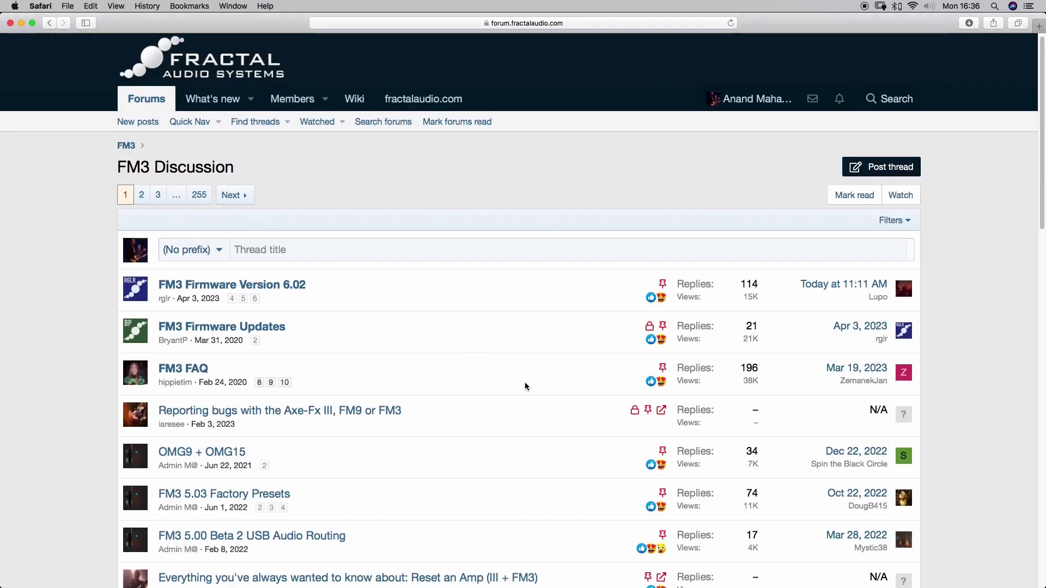
pyautogui.scroll(-2, 524, 386)
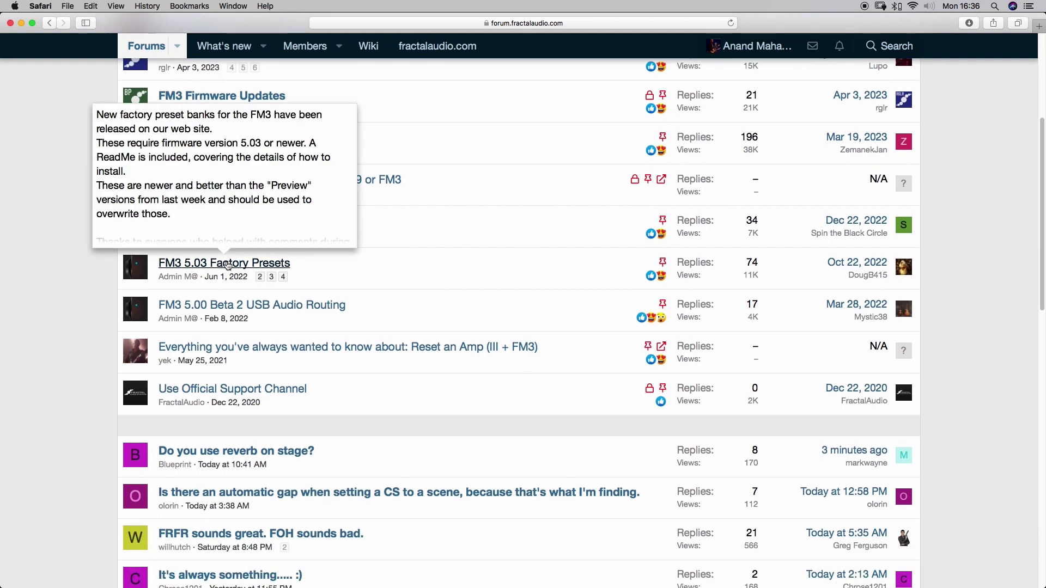
# Open the FM3 5.03 Factory Presets thread and download the 2.9 MB presets archive.
pyautogui.click(228, 266)
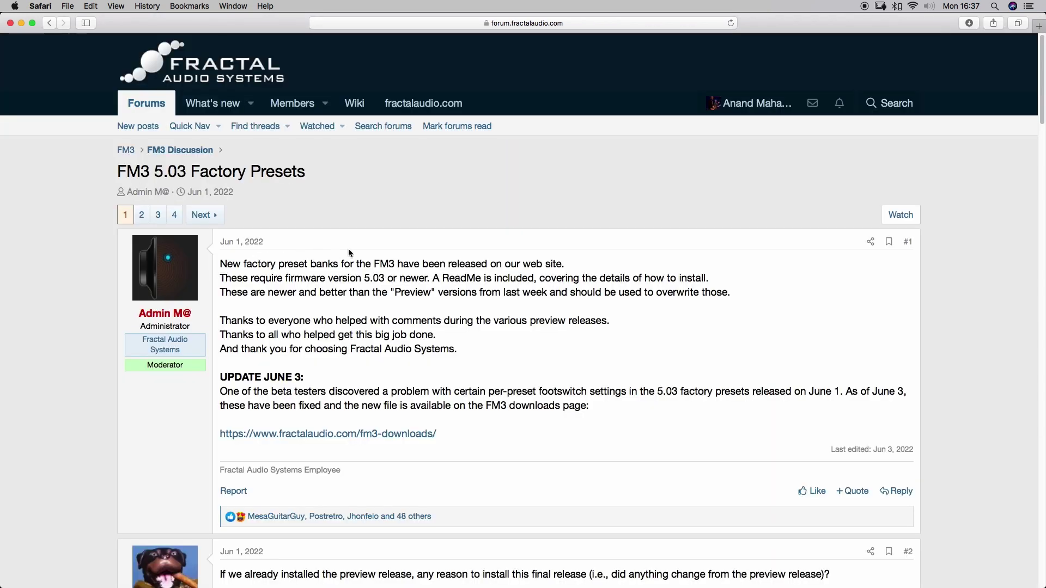
pyautogui.scroll(-5, 551, 327)
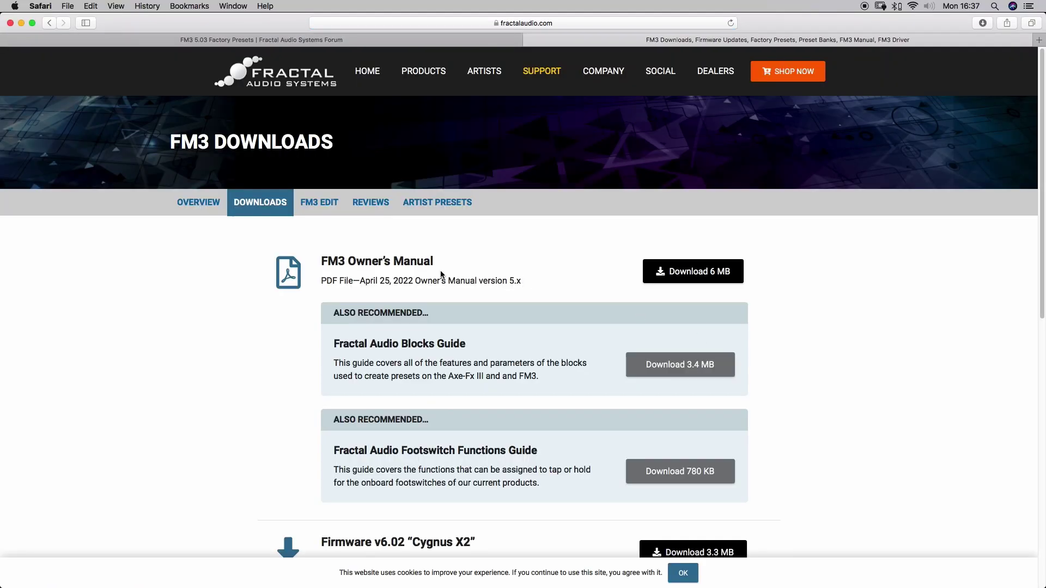
pyautogui.scroll(-3, 813, 396)
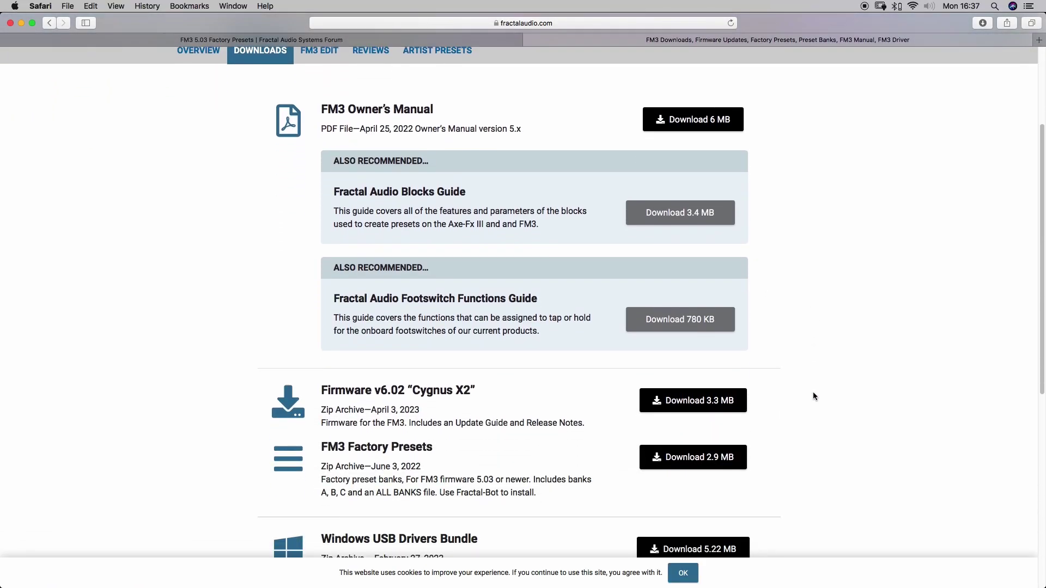
pyautogui.scroll(-5, 813, 396)
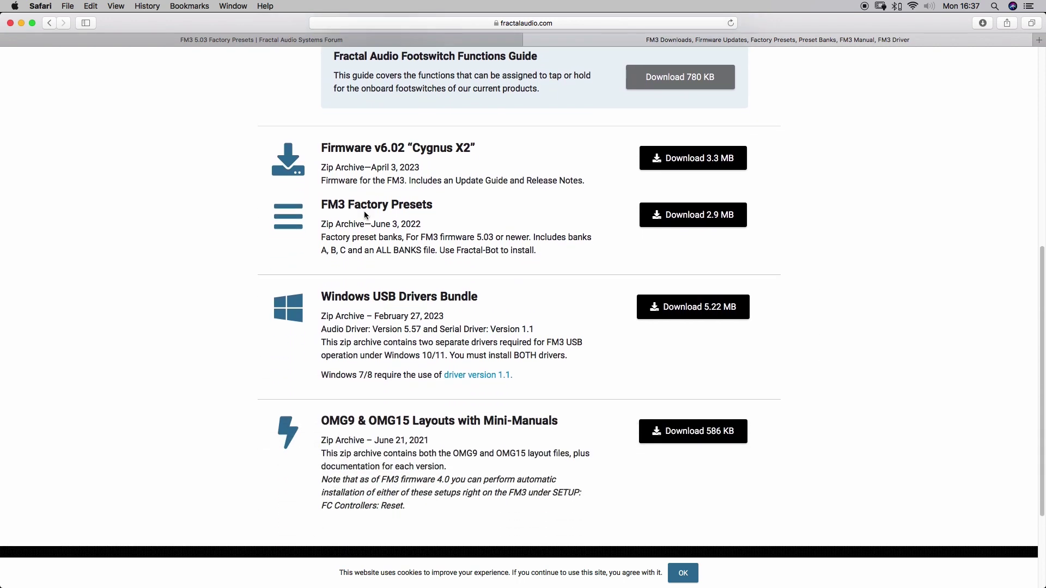
pyautogui.click(694, 217)
pyautogui.click(690, 570)
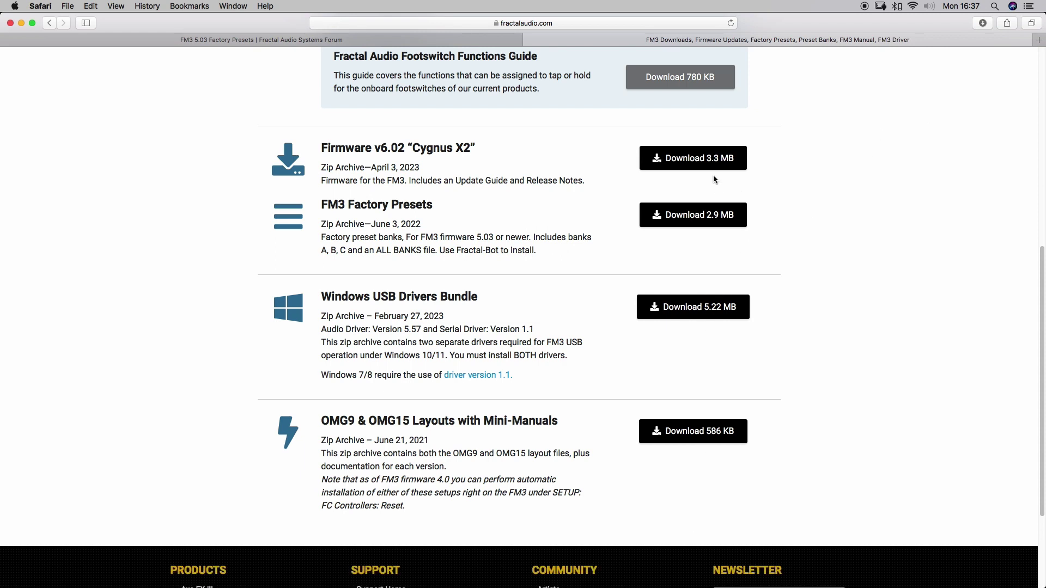
# Confirm the archive in the Downloads list, then close the tab and the Safari window.
pyautogui.click(983, 25)
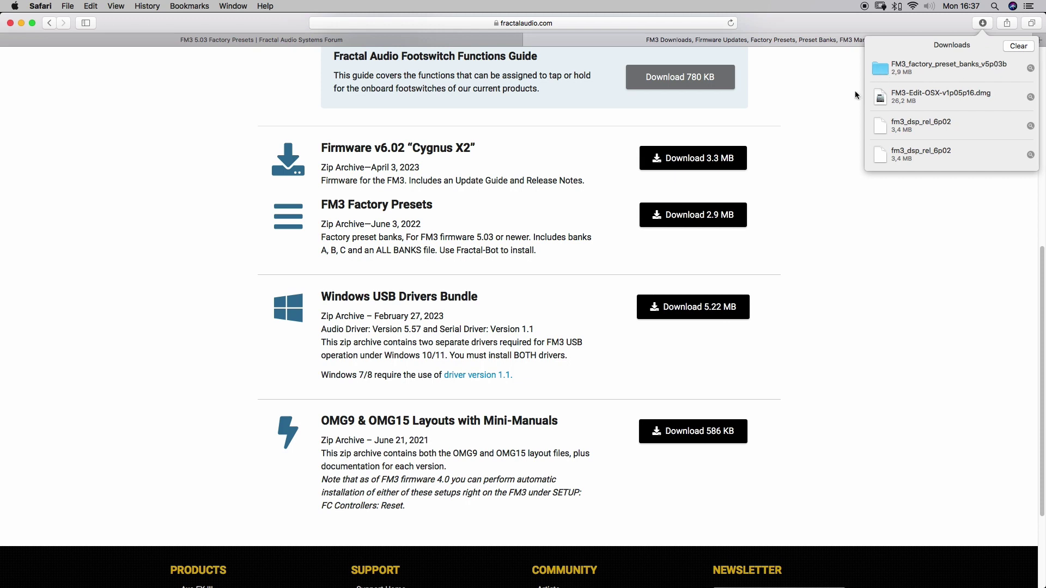
pyautogui.click(790, 102)
pyautogui.click(528, 40)
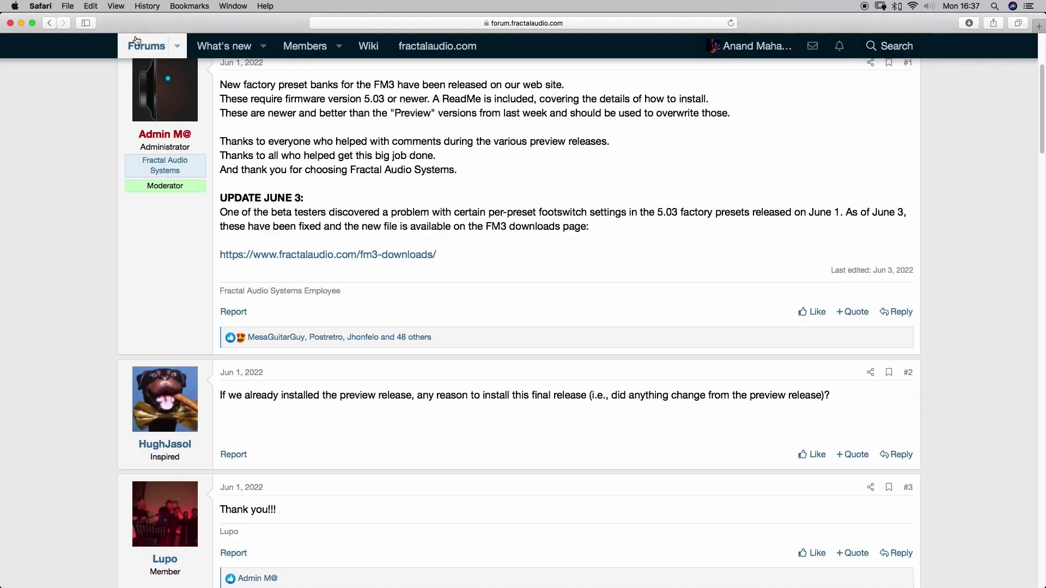
pyautogui.click(10, 23)
# Start Fractal-Bot from Launchpad and bring up its Select Device list.
pyautogui.click(504, 525)
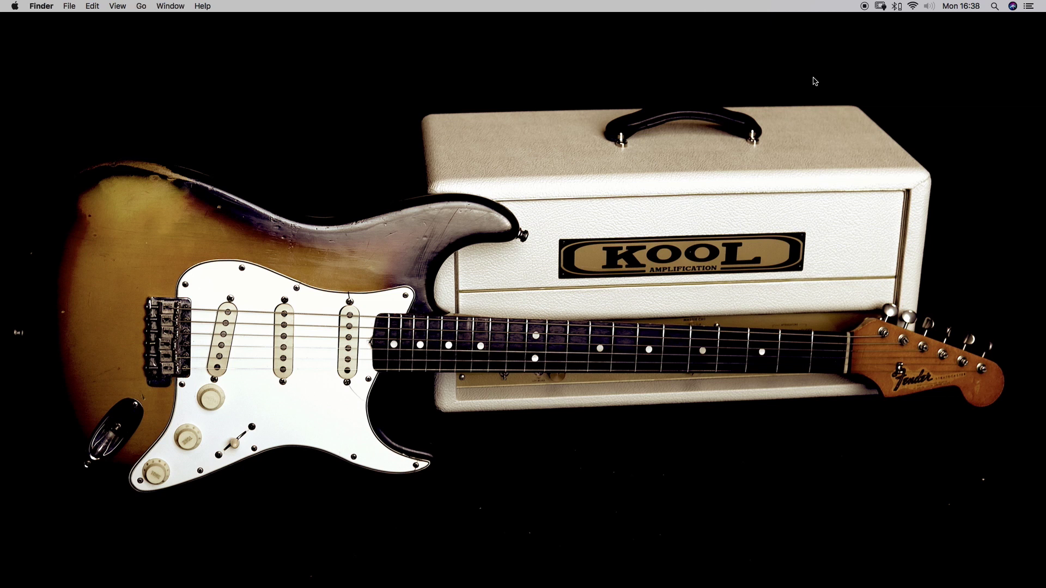
pyautogui.moveTo(498, 586)
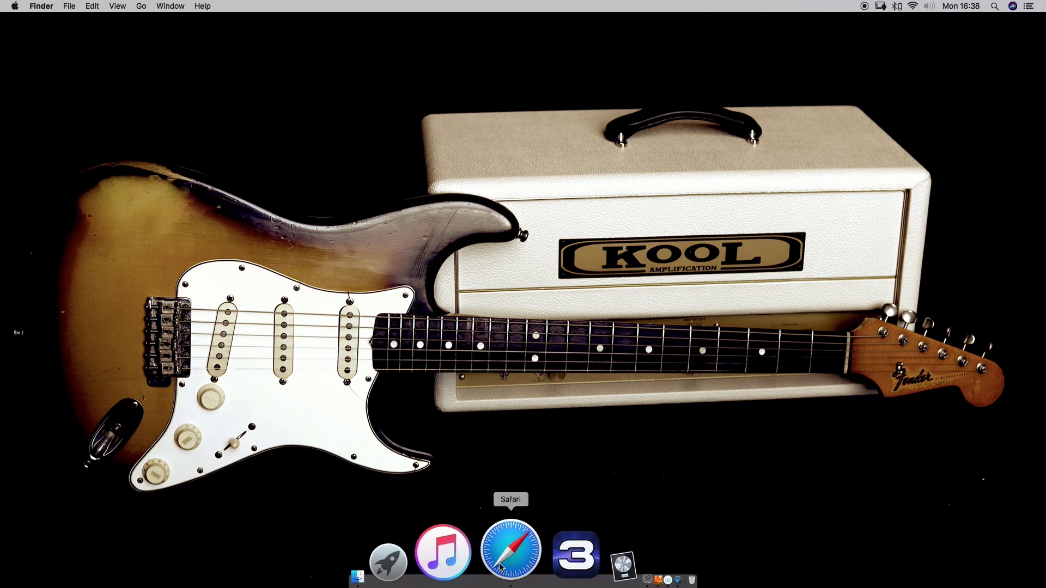
pyautogui.click(480, 562)
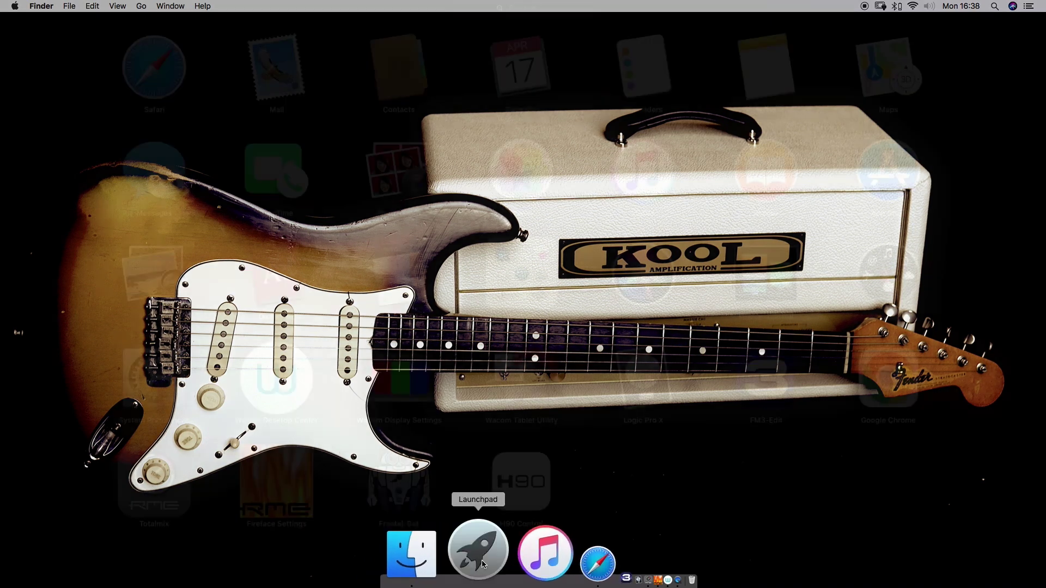
pyautogui.click(406, 475)
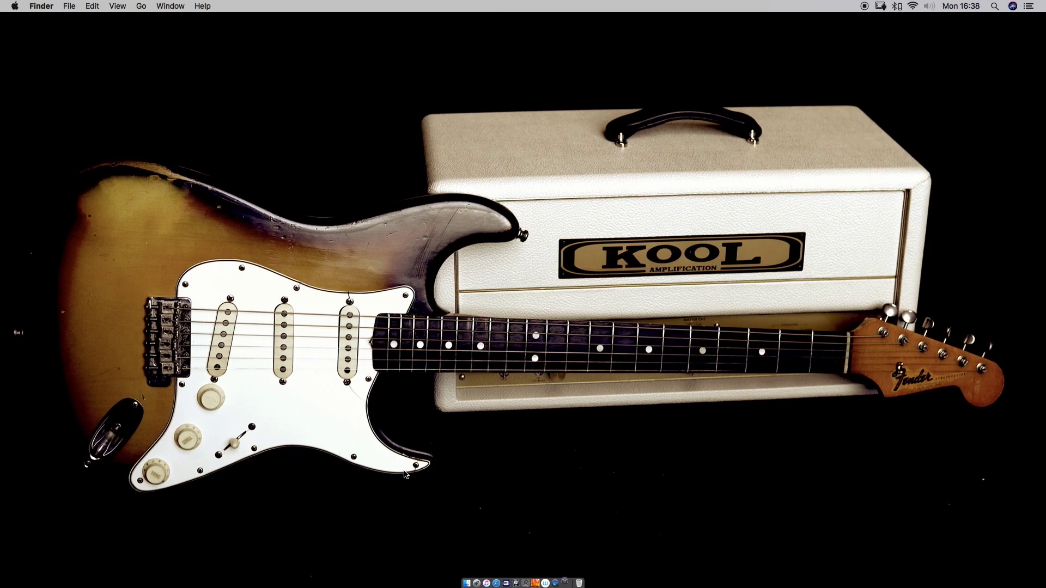
pyautogui.click(200, 97)
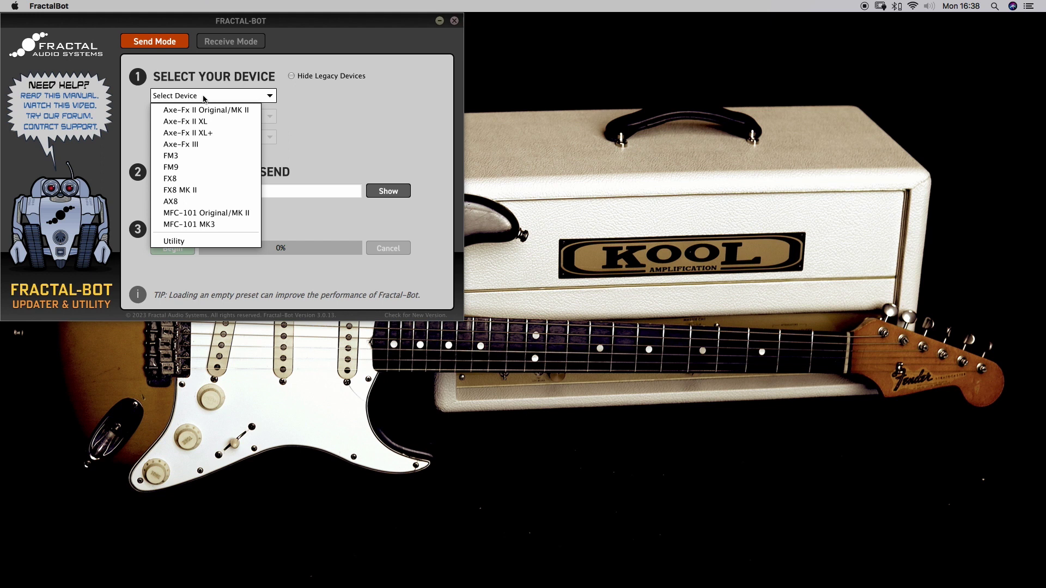
# Select FM3 as the target device, reported connected with firmware 6.02.
pyautogui.click(193, 156)
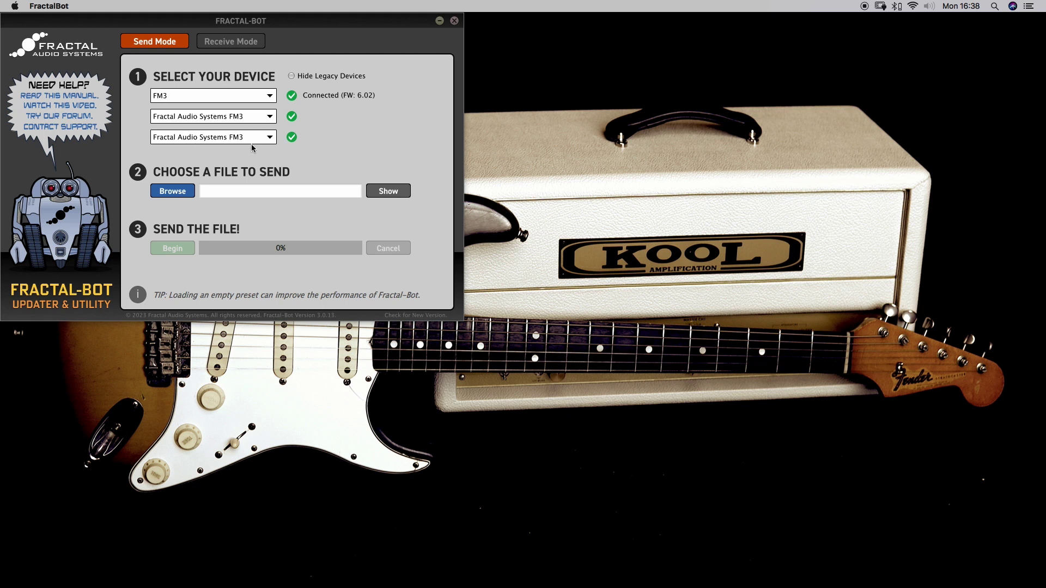
# Load FM3-Bank-A-5p03.syx from Downloads/FM3_factory_preset_banks_v5p03b as the file to send.
pyautogui.click(173, 192)
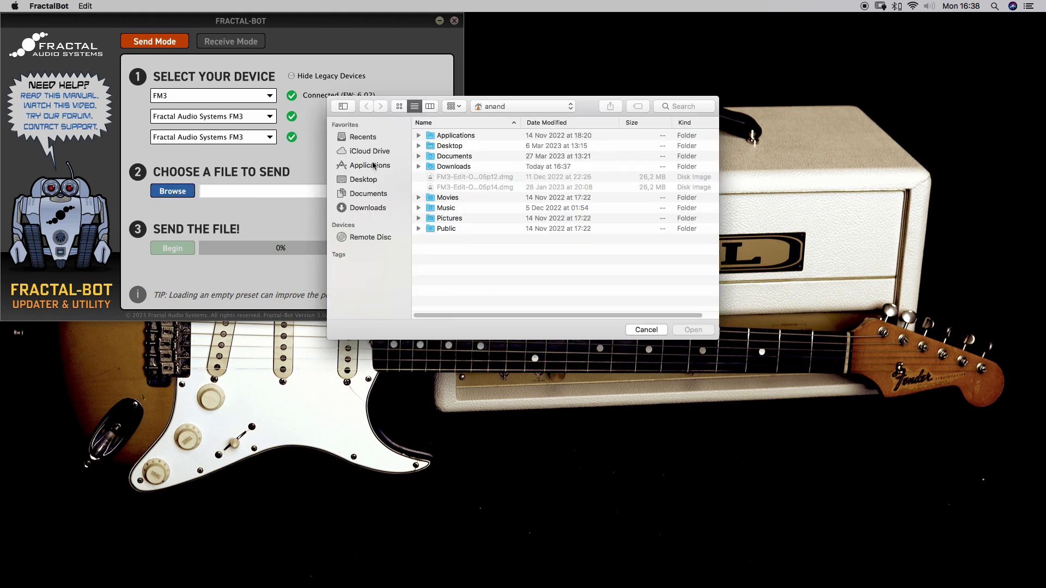
pyautogui.click(363, 208)
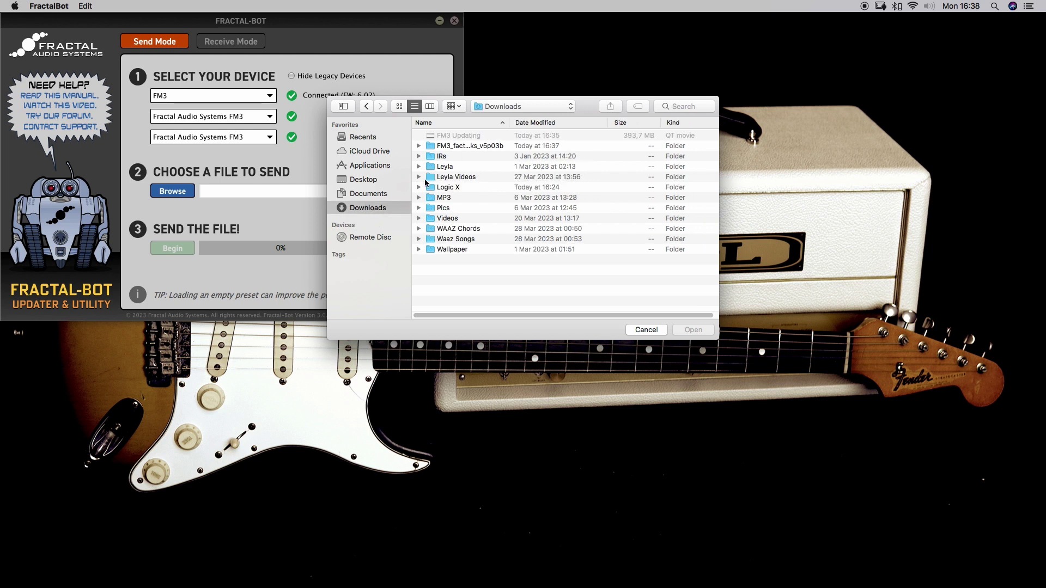
pyautogui.click(418, 147)
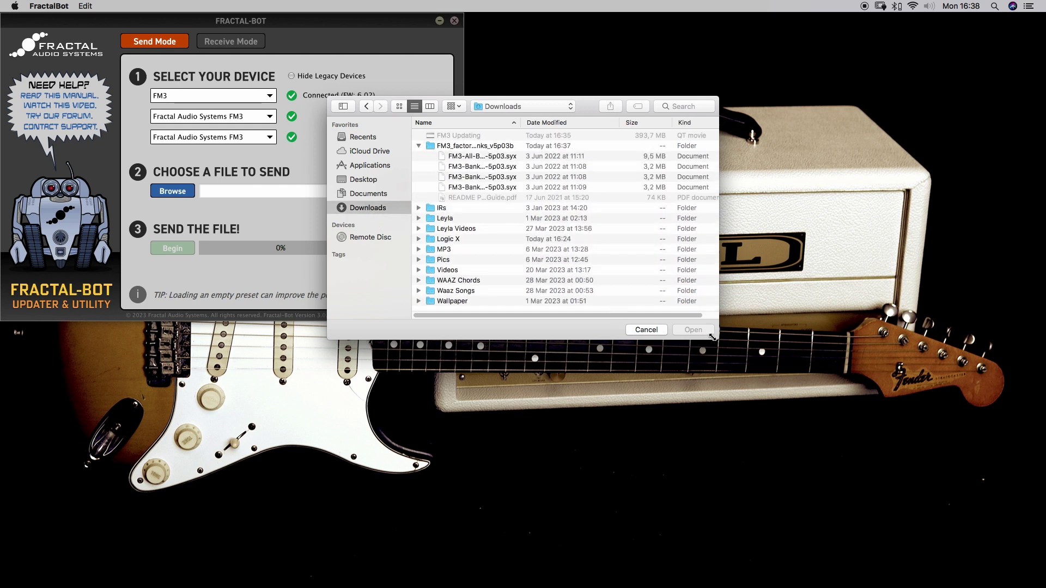
pyautogui.moveTo(719, 338); pyautogui.dragTo(920, 393)
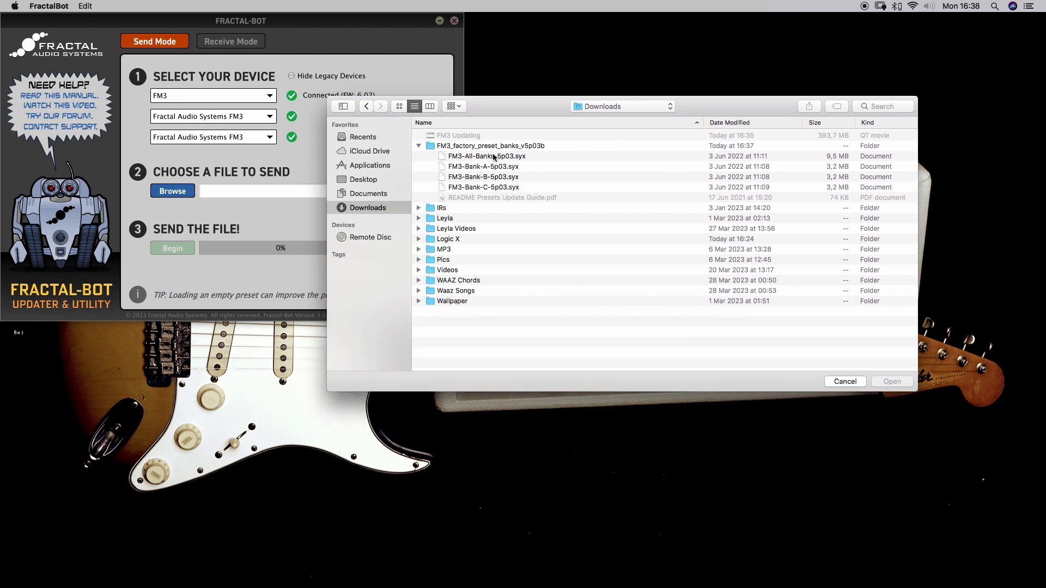
pyautogui.click(444, 169)
pyautogui.click(886, 382)
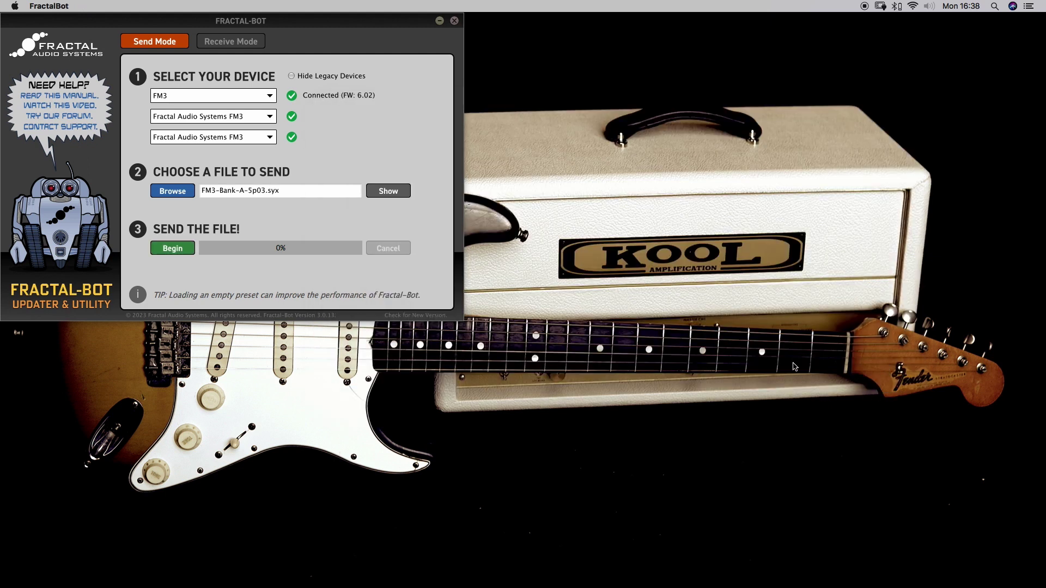
# Send the bank file to Bank D (Presets 384 - 511), acknowledge completion, and quit Fractal-Bot.
pyautogui.click(174, 252)
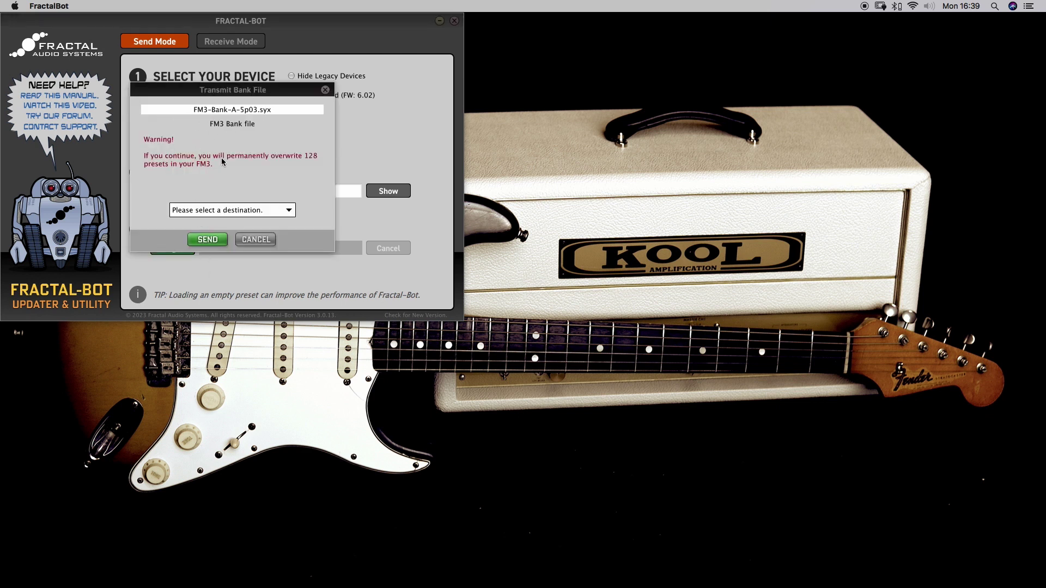
pyautogui.click(244, 211)
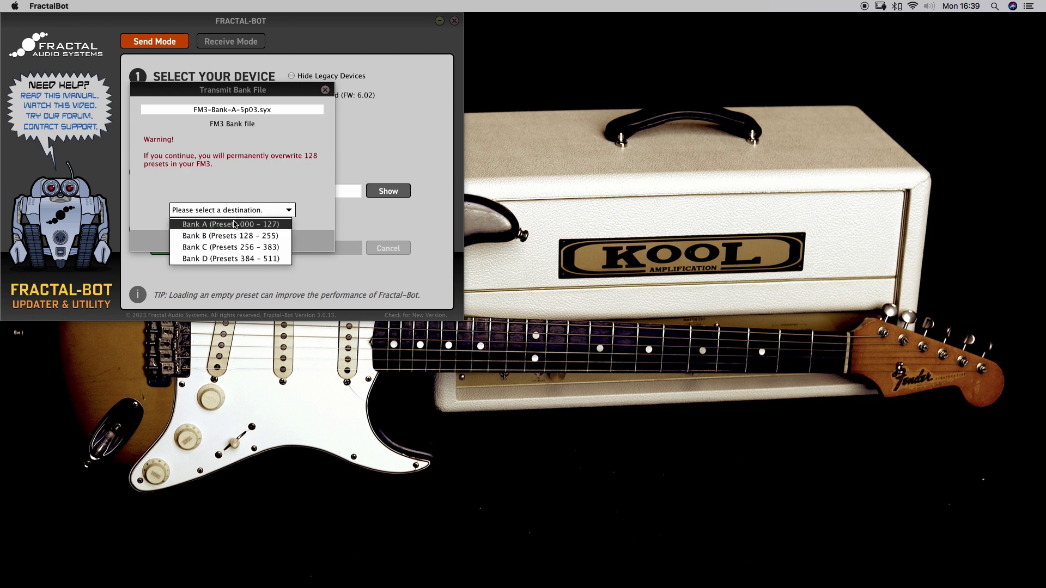
pyautogui.click(224, 259)
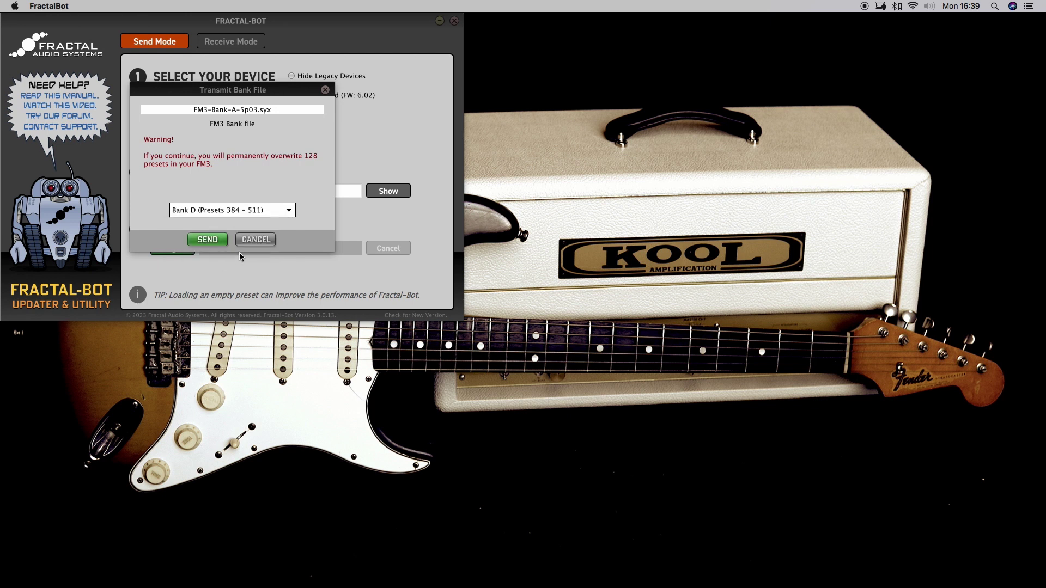
pyautogui.click(208, 241)
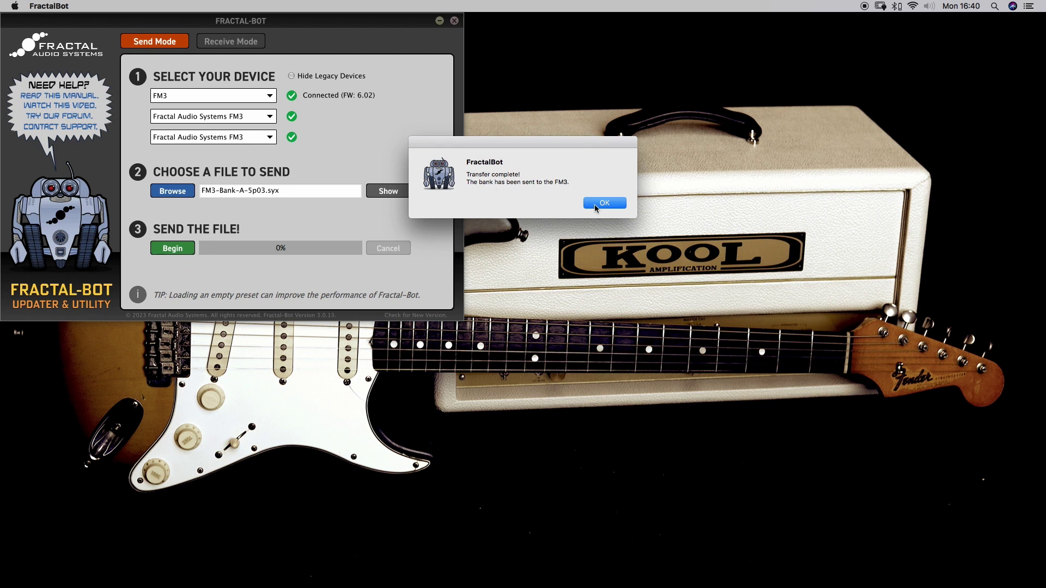
pyautogui.click(603, 206)
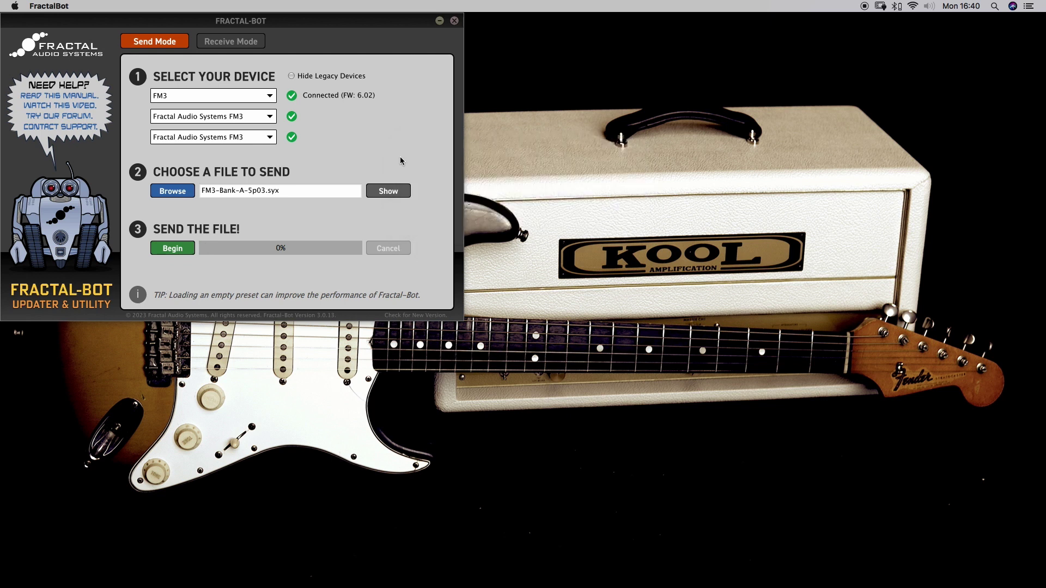
pyautogui.click(454, 20)
# Launch FM3-Edit from the Dock and open its Settings menu.
pyautogui.moveTo(515, 567)
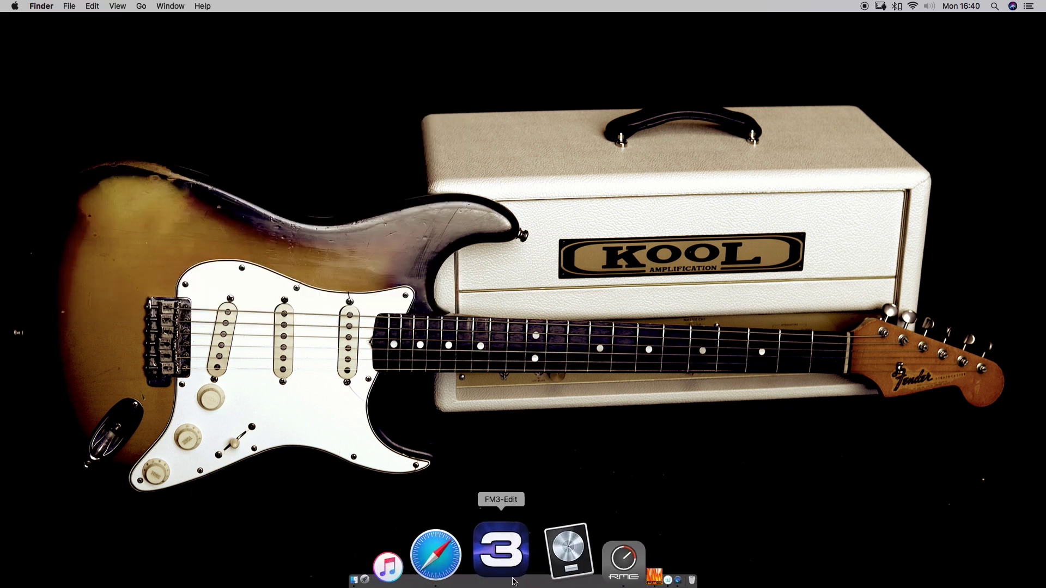
pyautogui.click(513, 555)
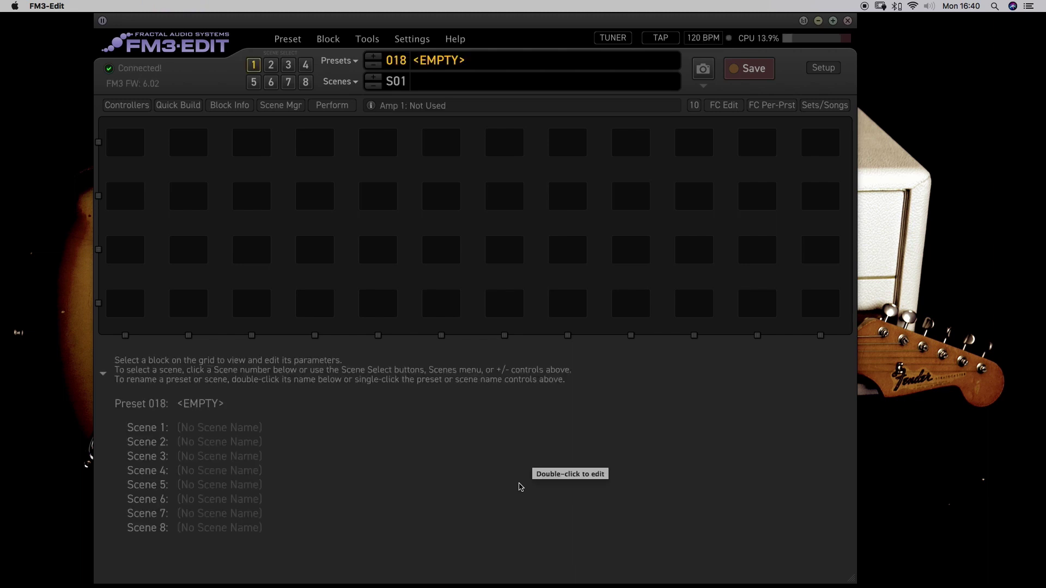
pyautogui.click(413, 39)
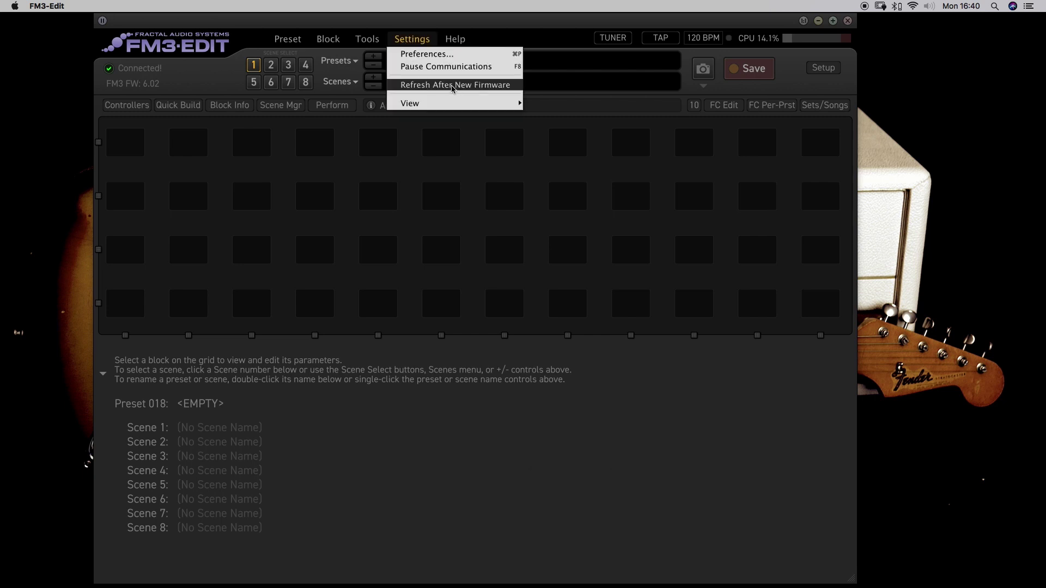
pyautogui.click(348, 67)
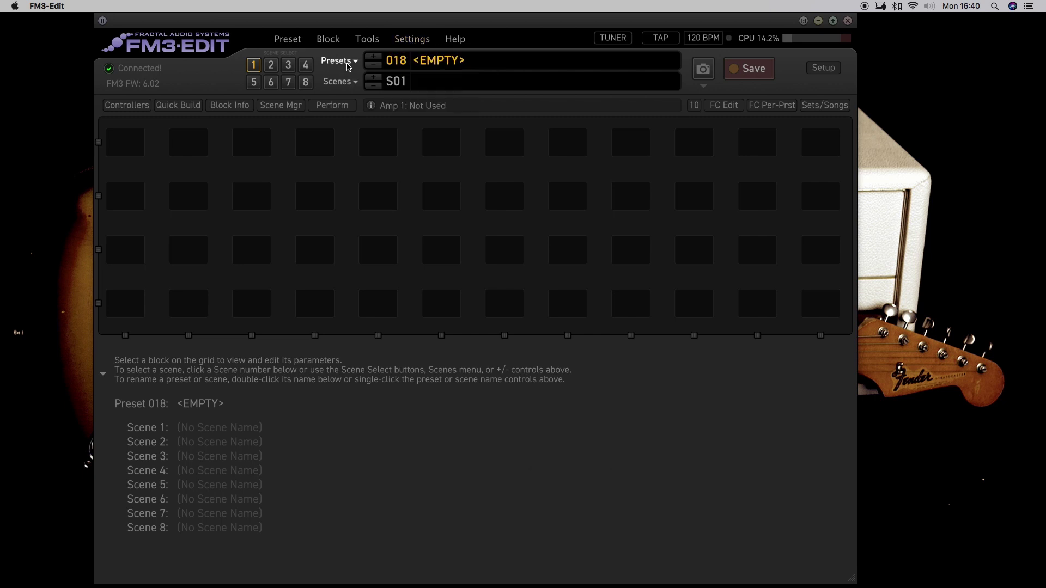
pyautogui.click(348, 67)
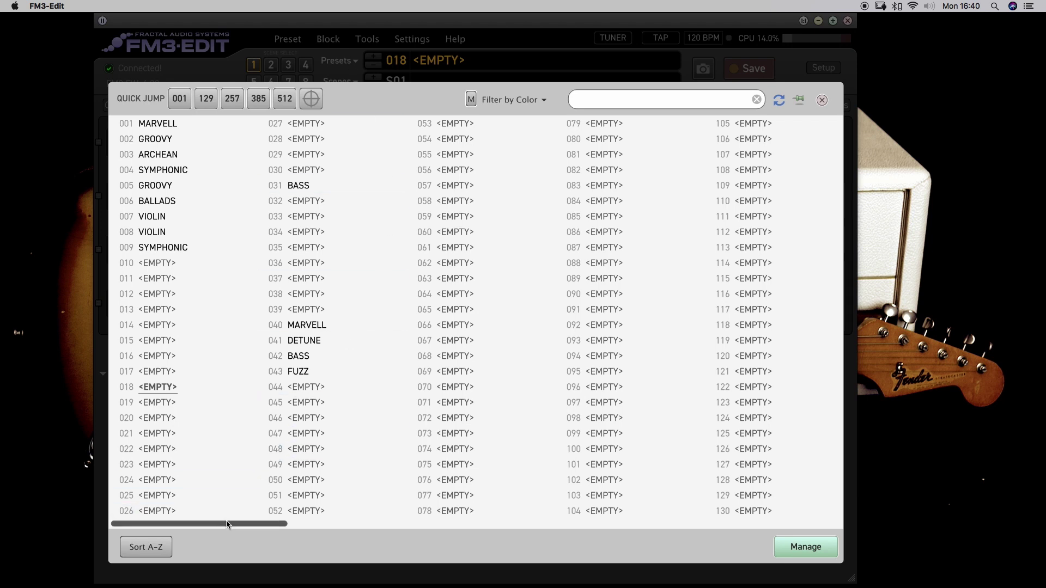
pyautogui.moveTo(228, 524); pyautogui.dragTo(424, 522)
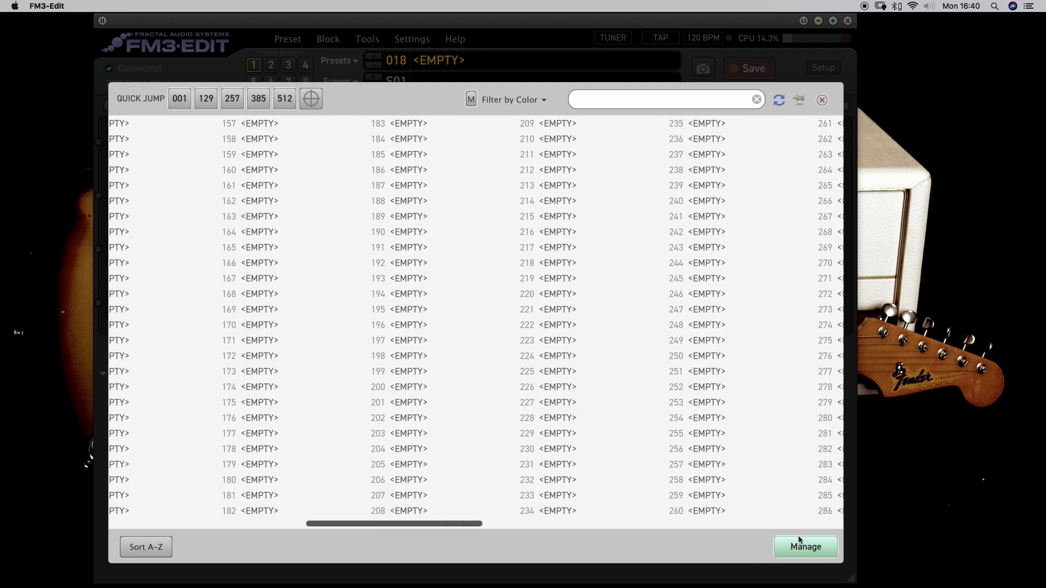
pyautogui.click(824, 101)
# Run Settings > Refresh After New Firmware to re-read cabinet and preset names.
pyautogui.click(407, 37)
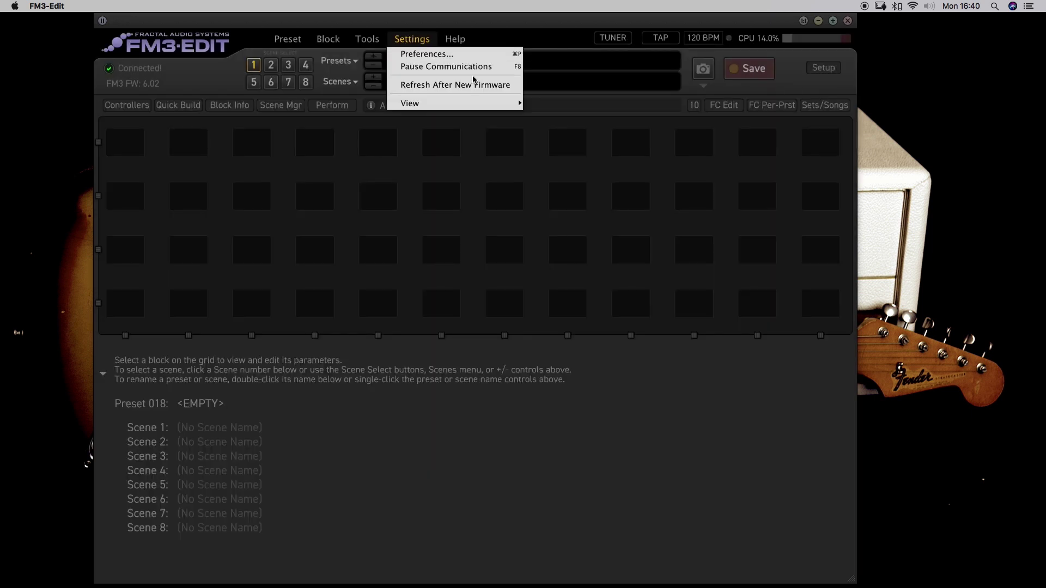
pyautogui.click(448, 85)
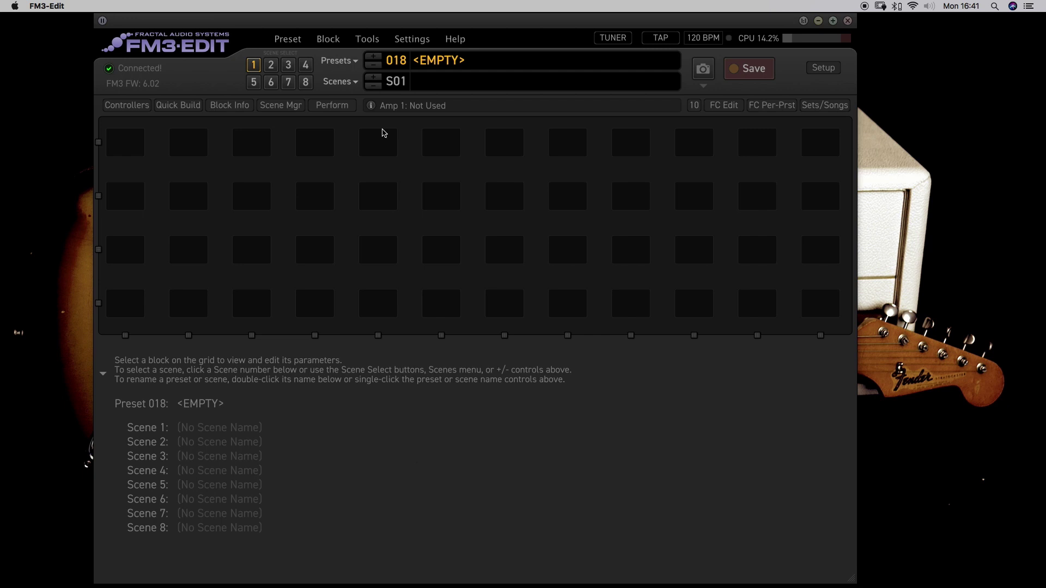
# Browse the preset list to the 400s and load 408 Friedman H/BE-100.
pyautogui.click(343, 64)
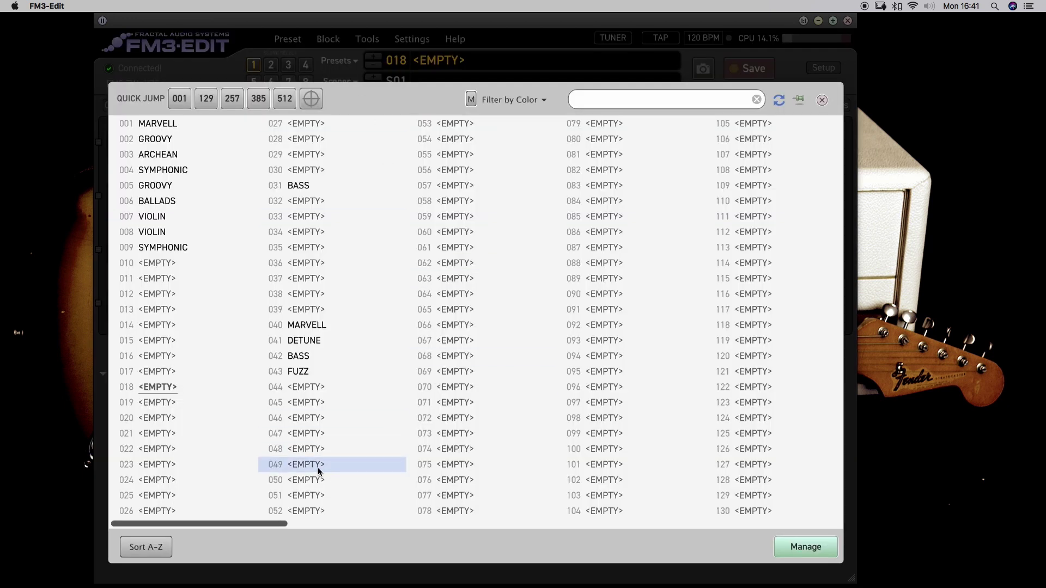
pyautogui.moveTo(239, 524); pyautogui.dragTo(701, 512)
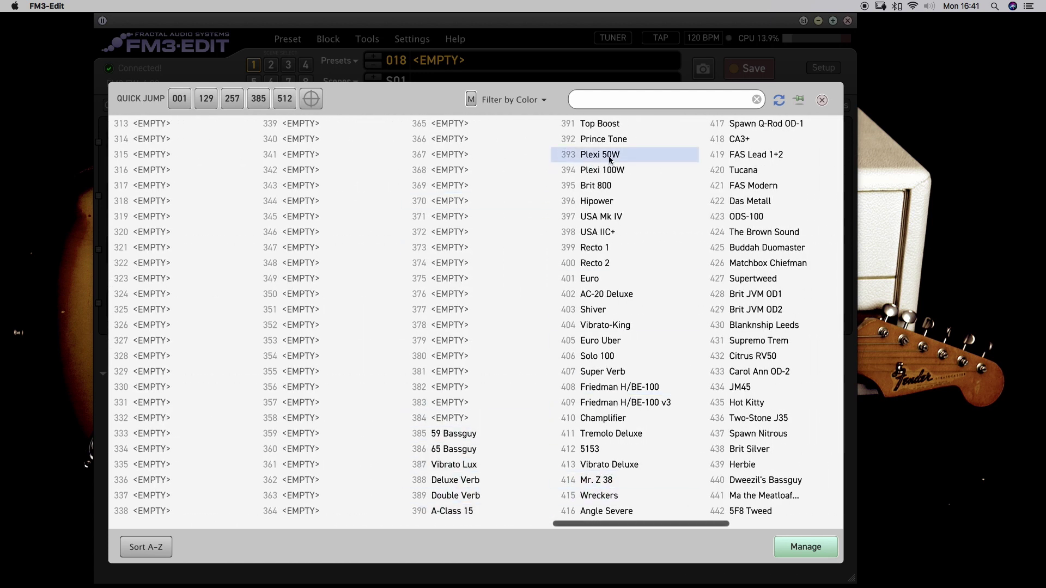
pyautogui.moveTo(663, 522); pyautogui.dragTo(773, 518)
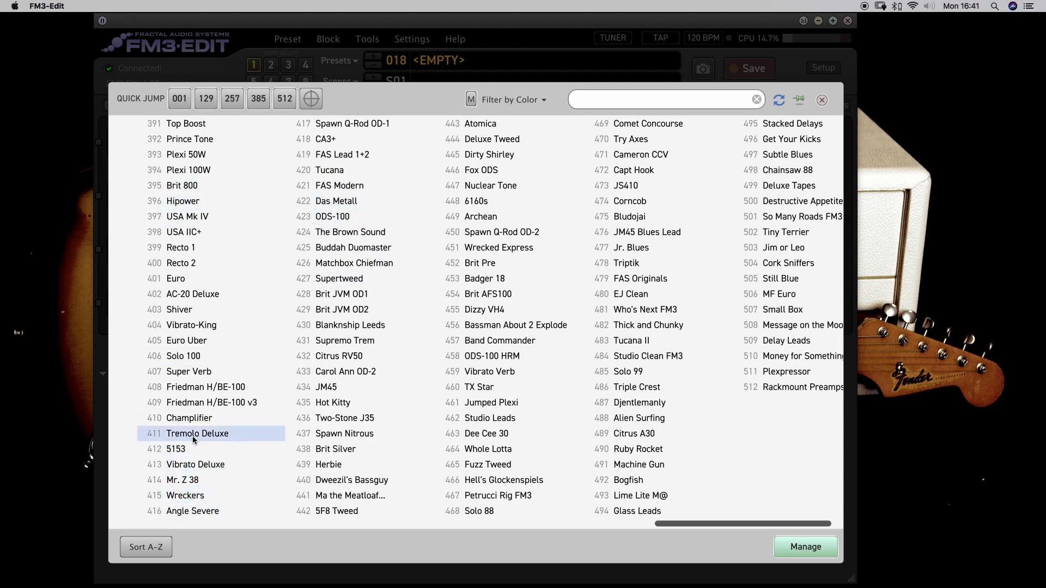
pyautogui.click(202, 388)
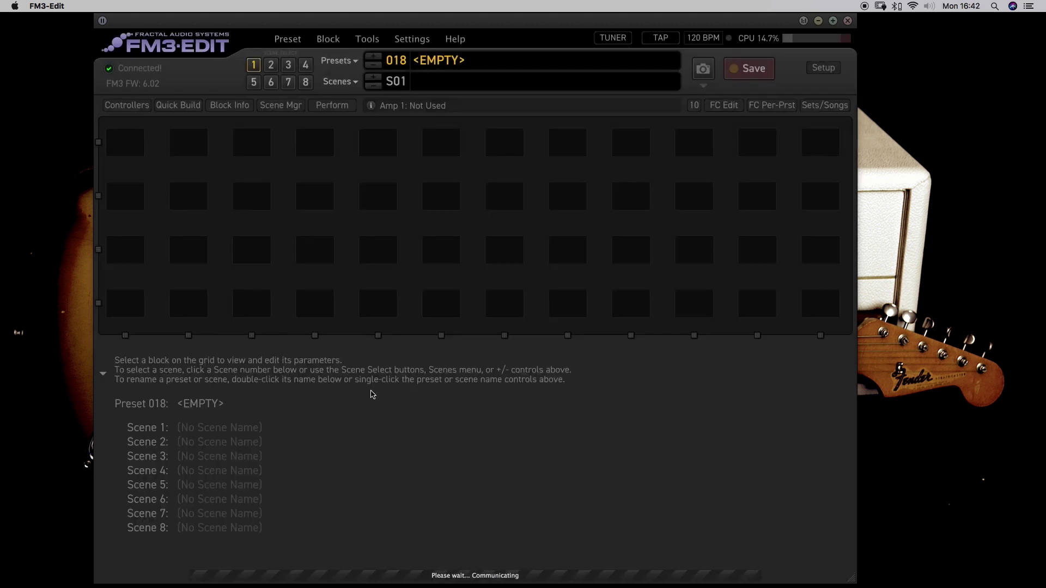
# Export preset 408 from the preset menu as 'Friedman HBE-100' into Downloads.
pyautogui.click(294, 43)
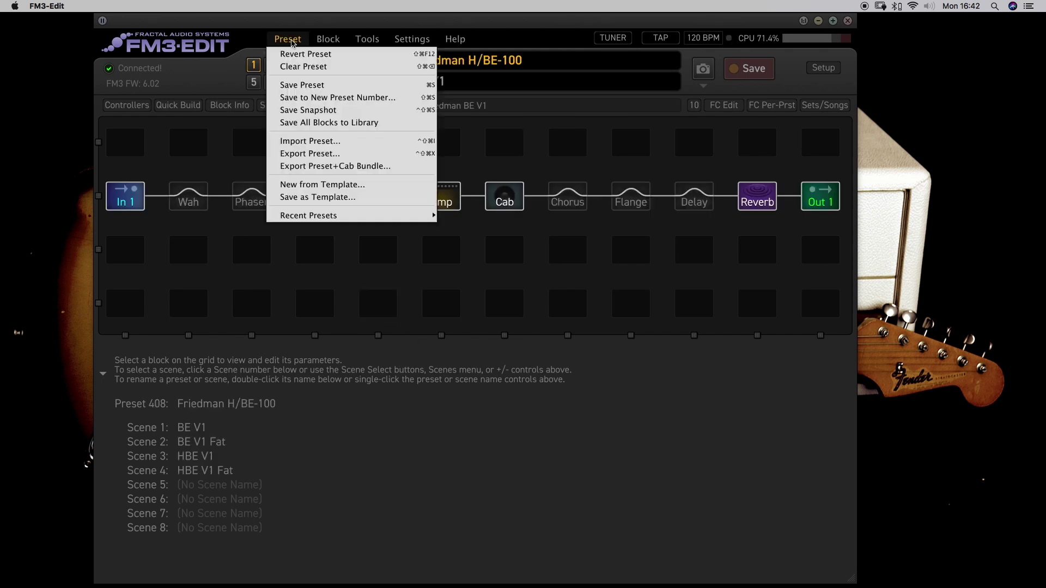
pyautogui.click(309, 154)
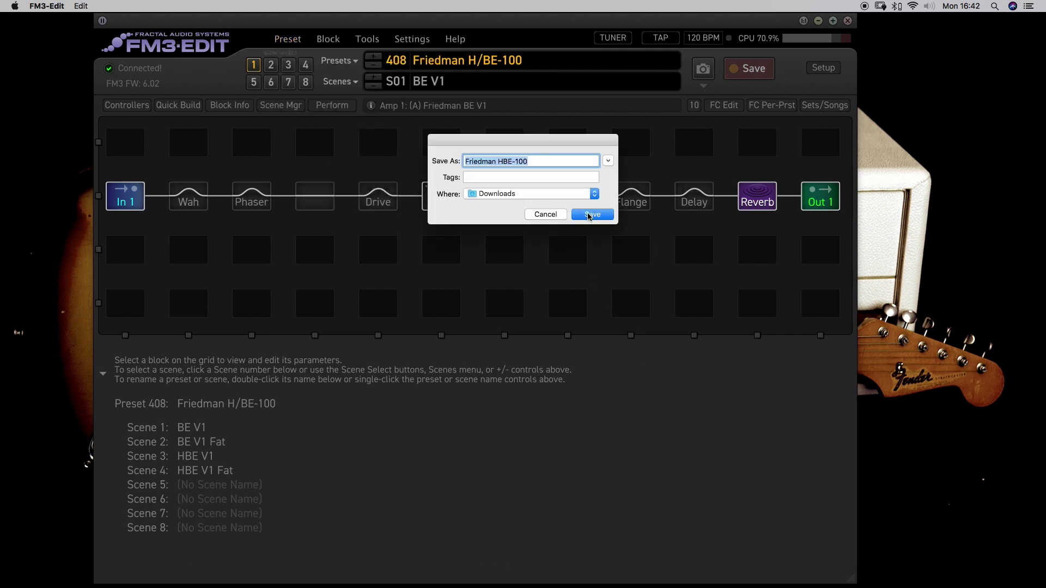
pyautogui.click(589, 216)
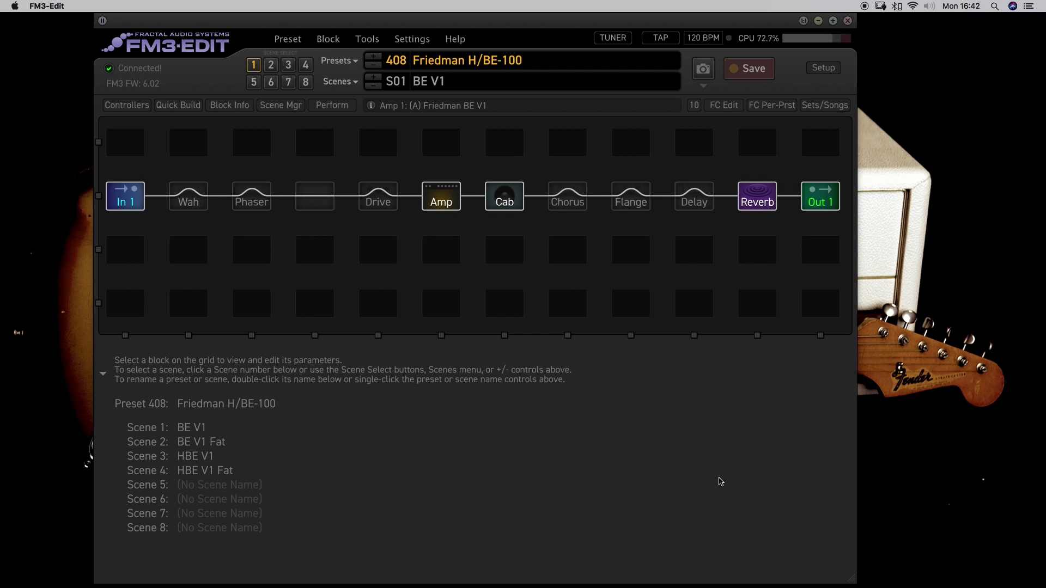
# Select the empty preset slot 018 from the full preset list.
pyautogui.click(353, 65)
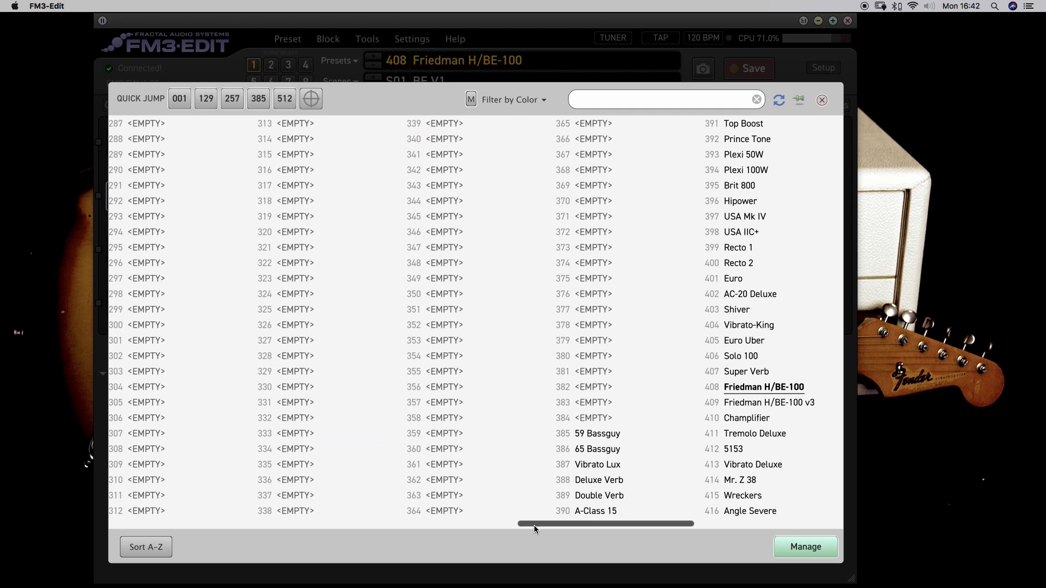
pyautogui.moveTo(531, 523); pyautogui.dragTo(140, 518)
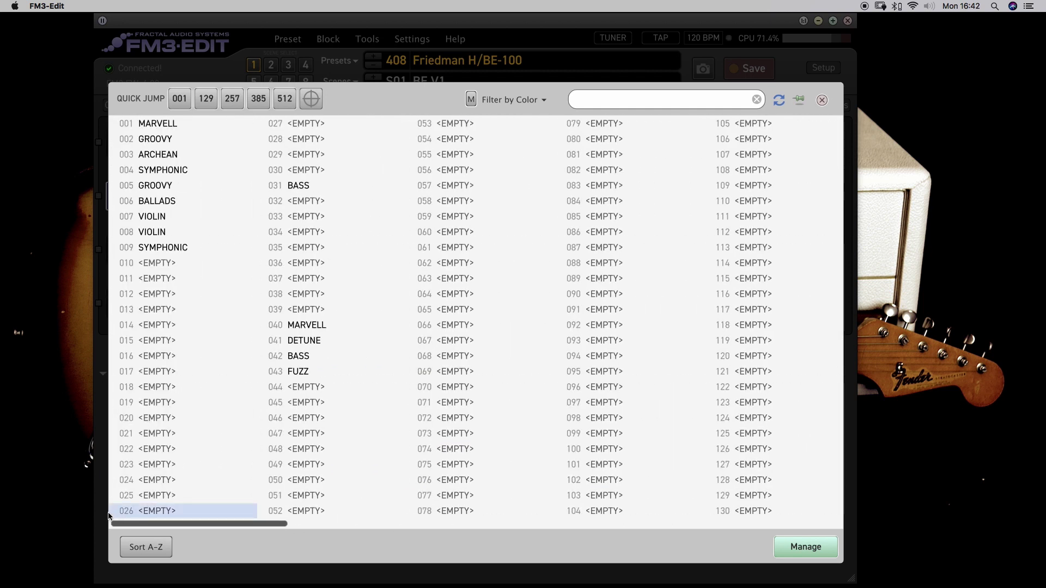
pyautogui.click(155, 389)
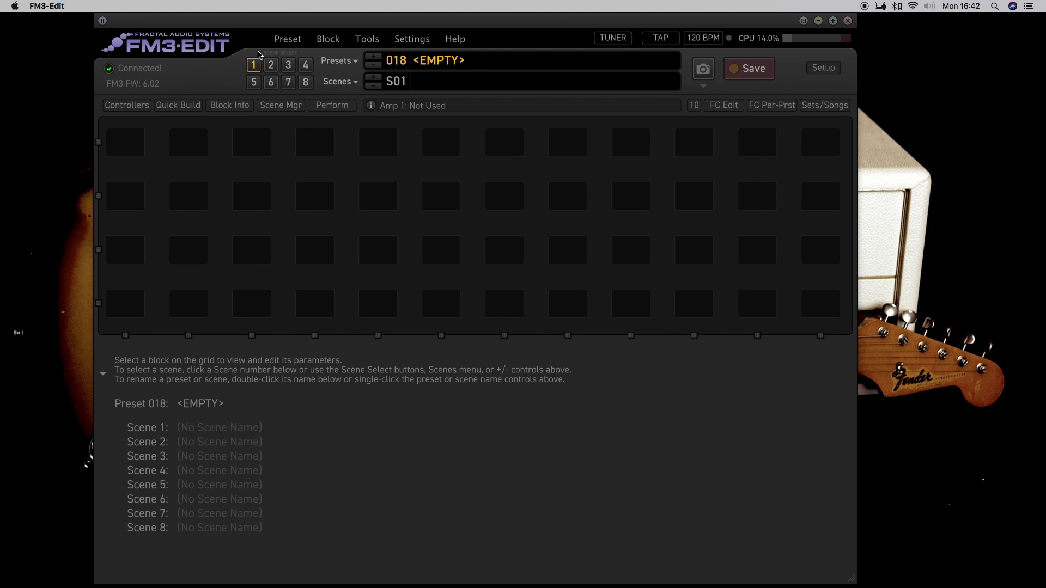
# Import Downloads/Friedman HBE-100.syx into slot 018 and save it there.
pyautogui.click(278, 40)
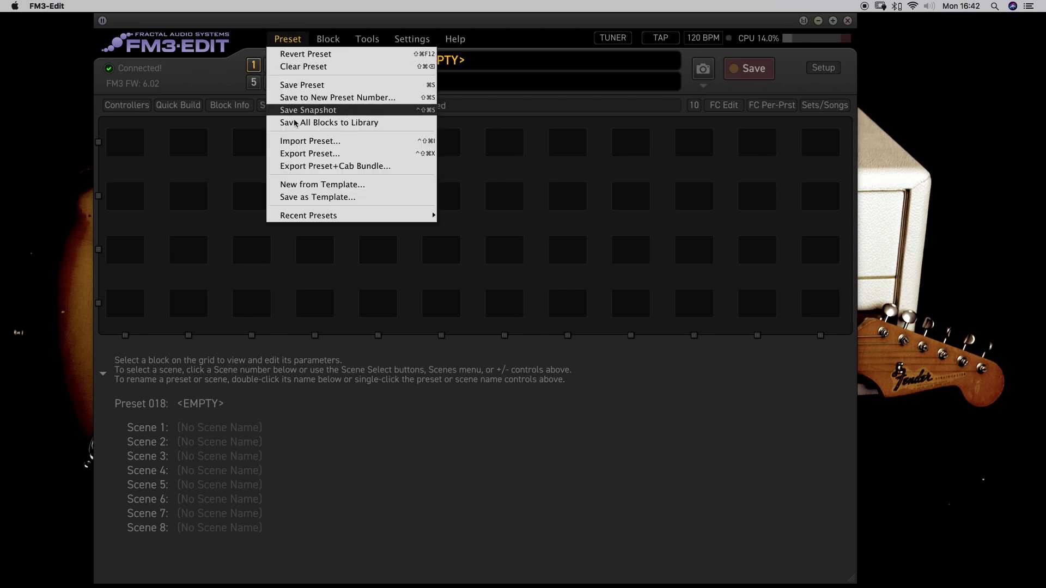
pyautogui.click(303, 142)
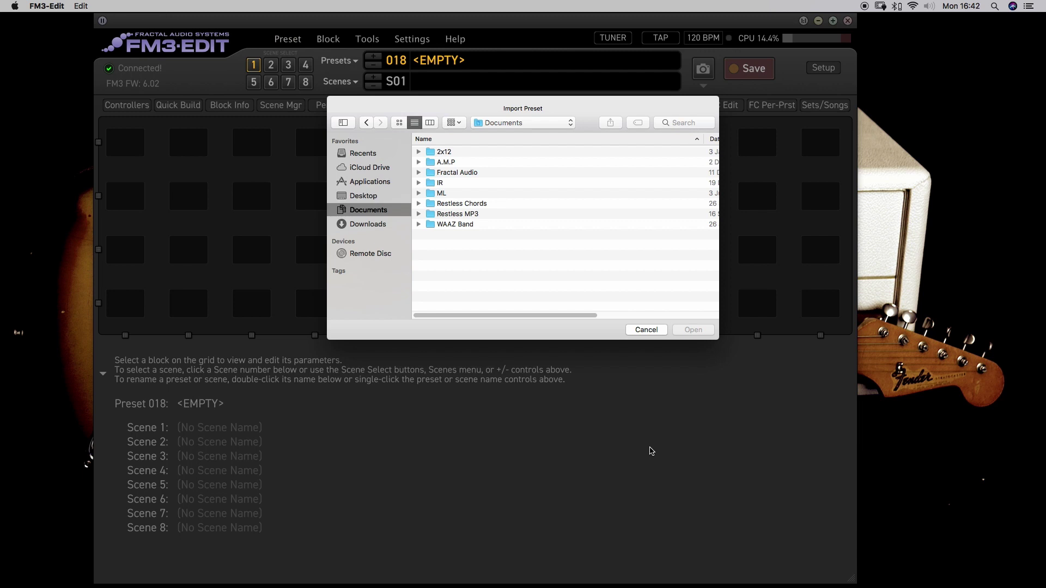
pyautogui.click(370, 223)
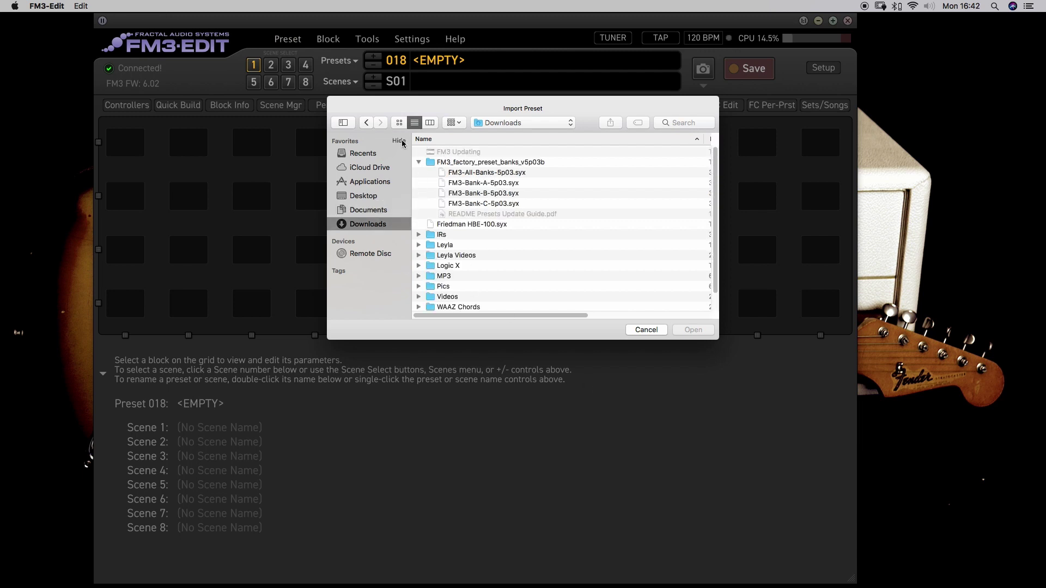
pyautogui.click(418, 163)
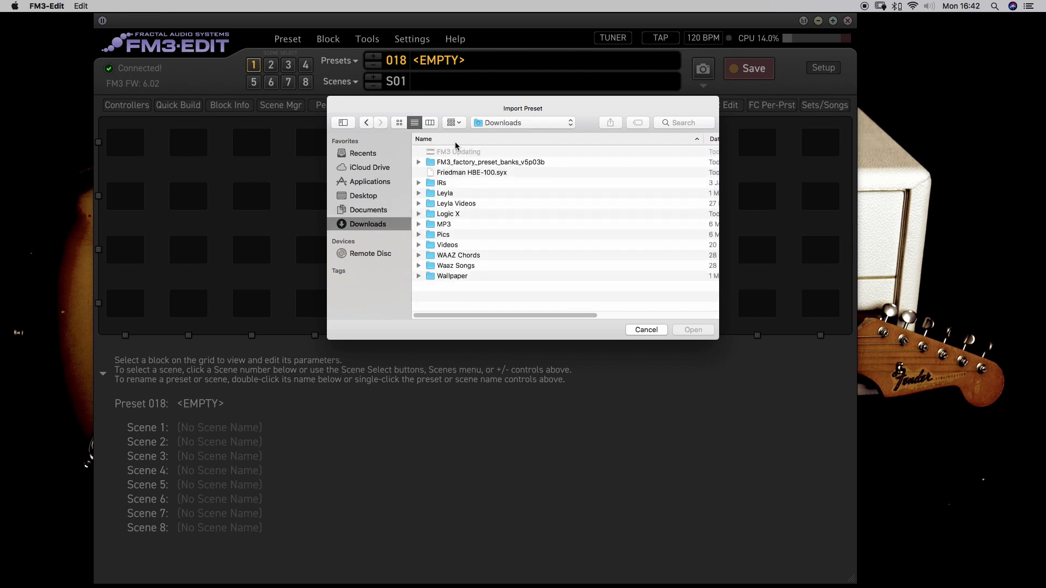
pyautogui.click(464, 174)
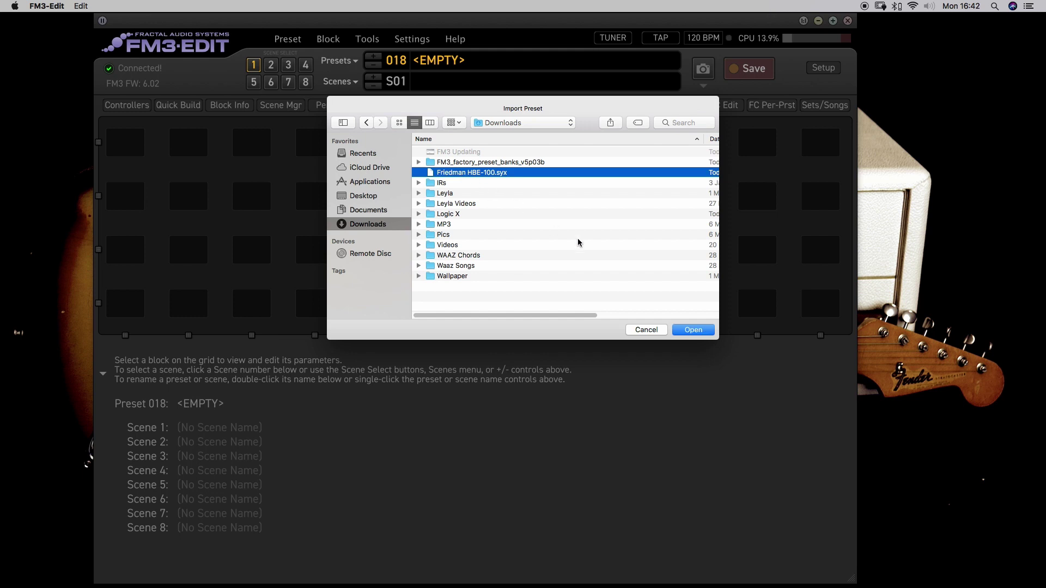
pyautogui.click(688, 331)
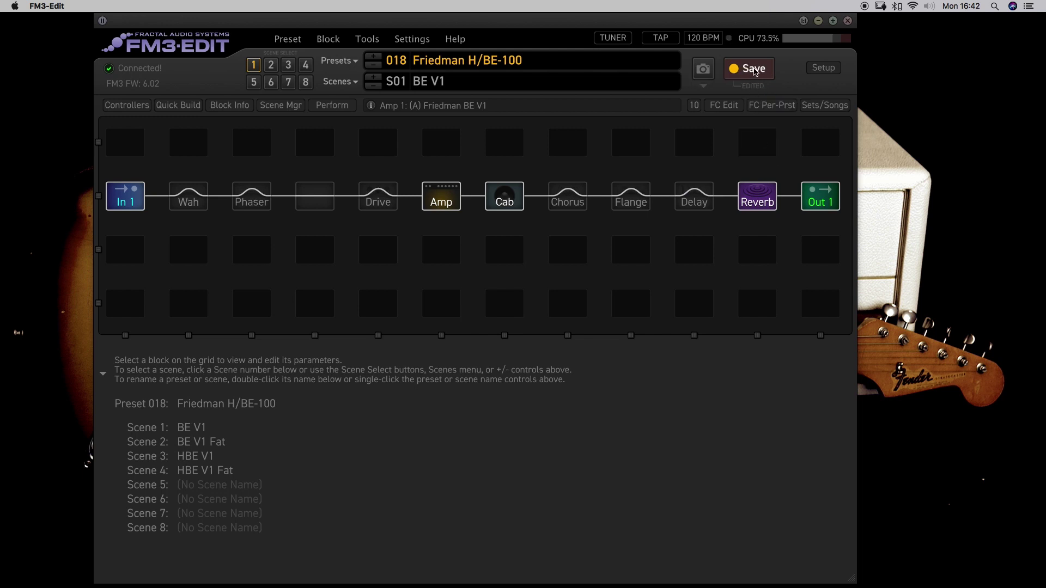
pyautogui.click(754, 71)
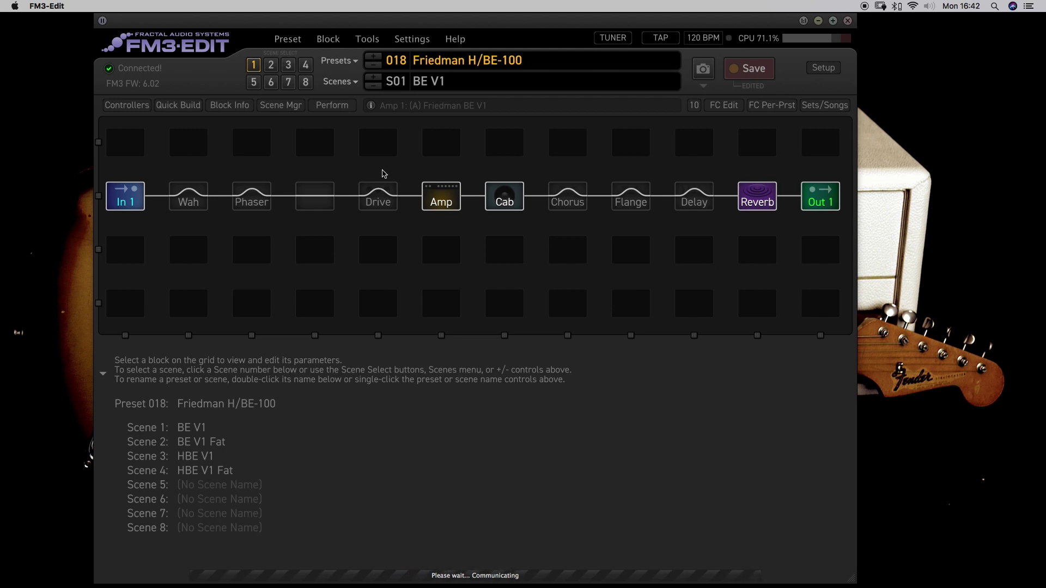
# Step to empty preset 019 and show the Downloads folder in Finder beside the editor.
pyautogui.click(373, 57)
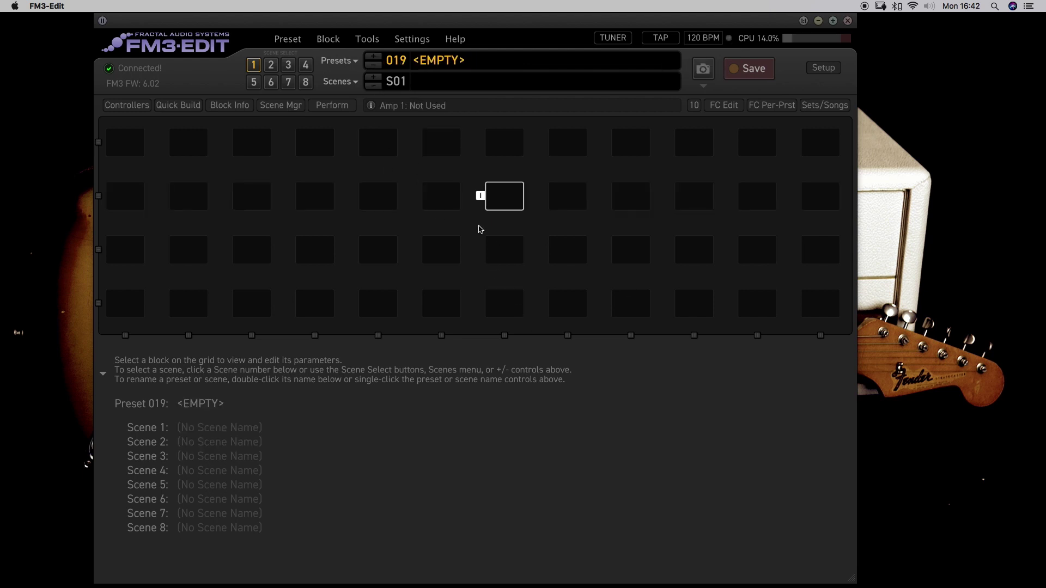
pyautogui.click(471, 577)
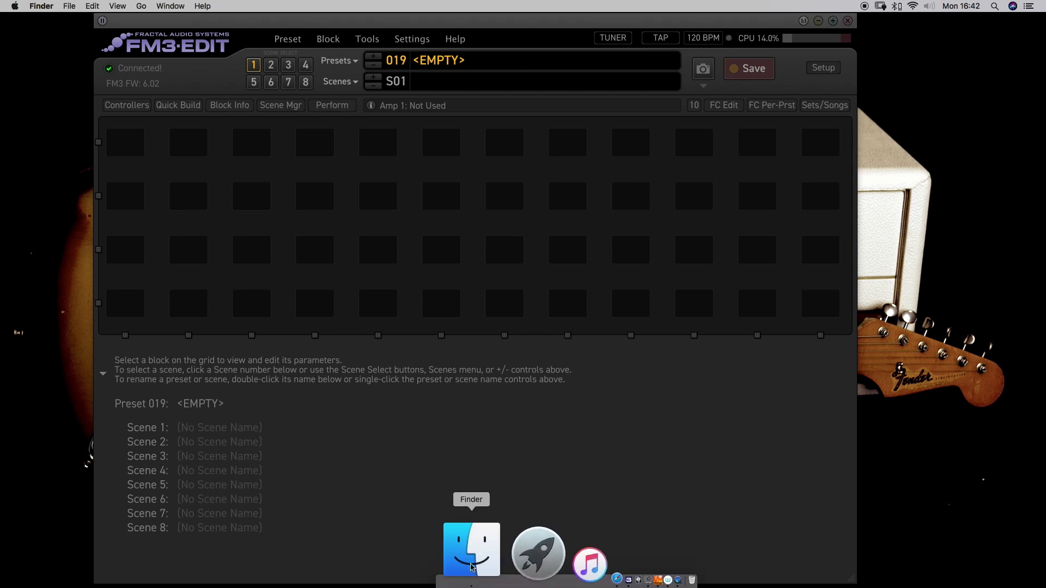
pyautogui.click(354, 233)
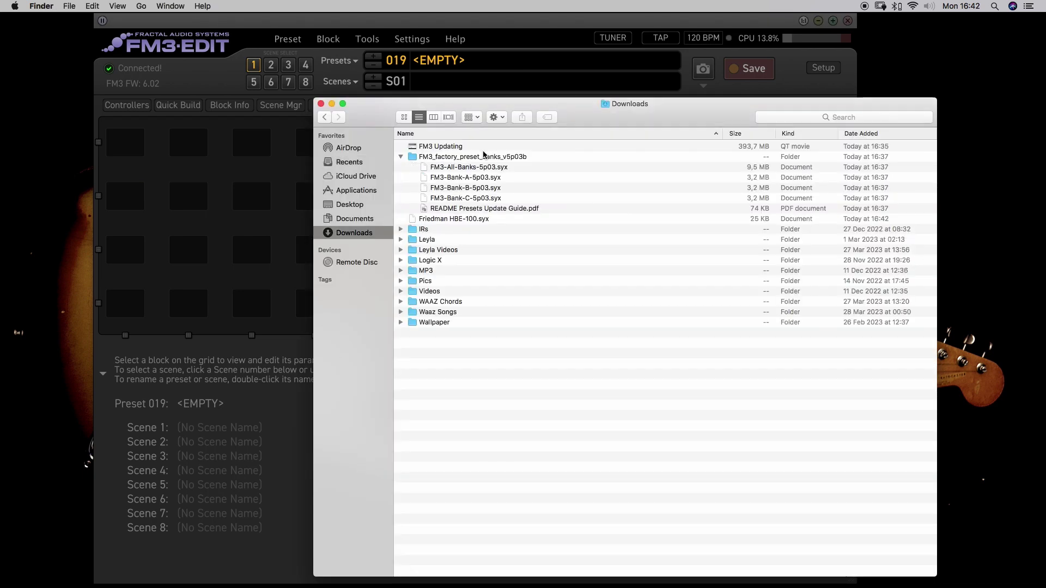
pyautogui.moveTo(580, 114); pyautogui.dragTo(796, 213)
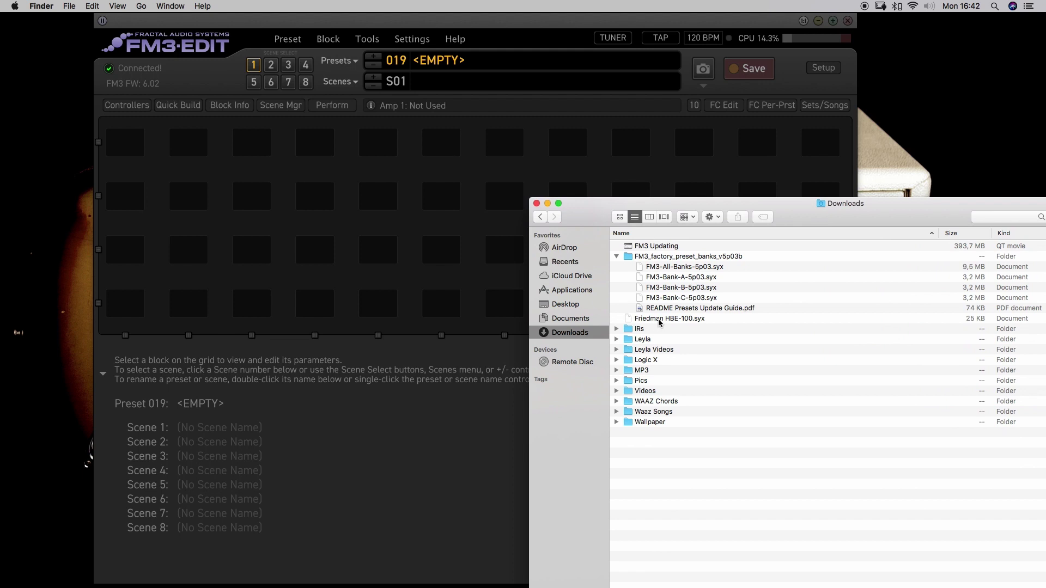
# Drag Friedman HBE-100.syx into preset 019, close Finder, and save the preset.
pyautogui.click(617, 257)
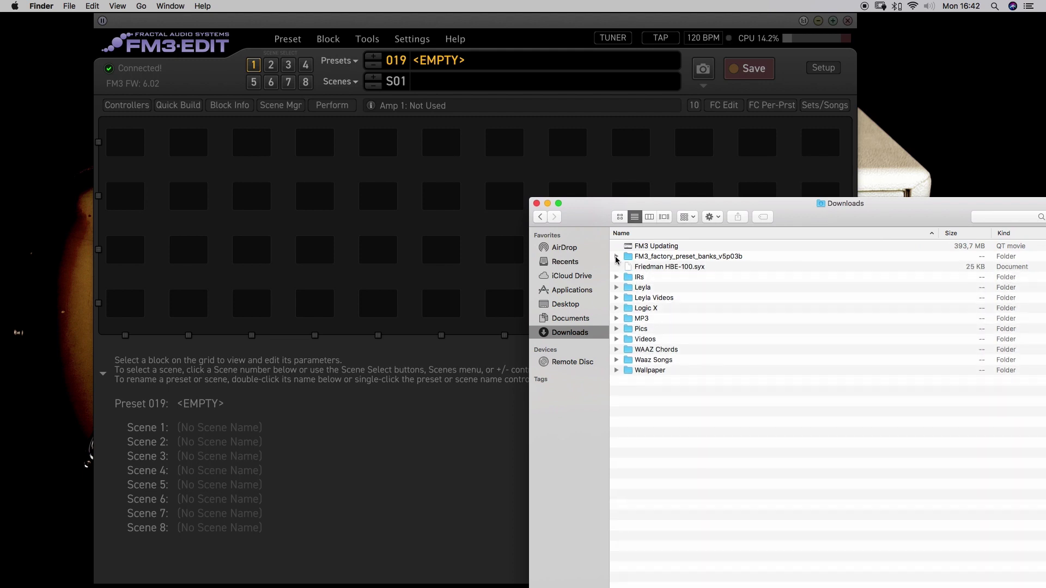
pyautogui.click(657, 269)
pyautogui.moveTo(645, 268); pyautogui.dragTo(476, 76)
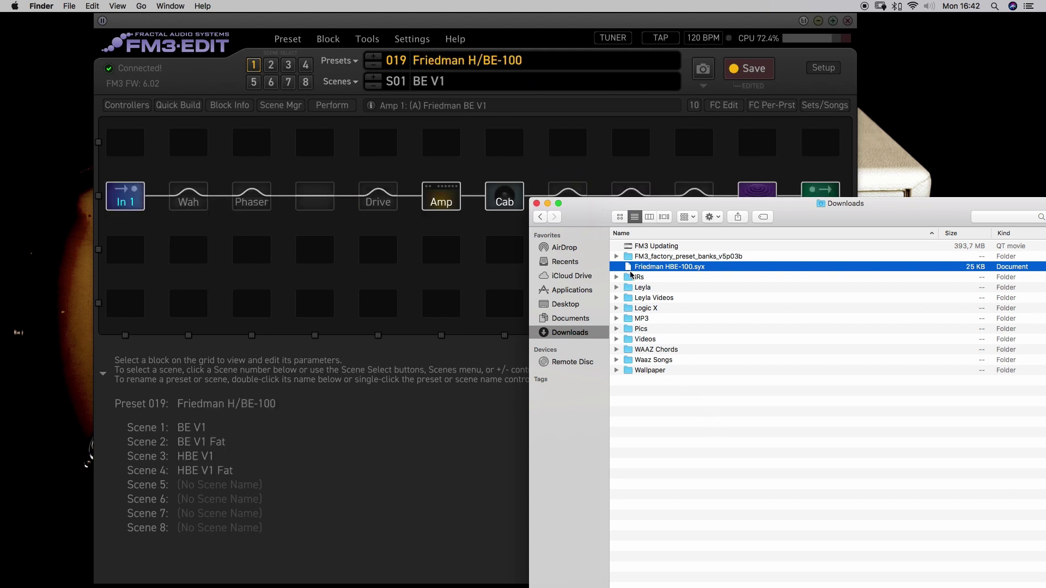
pyautogui.click(537, 203)
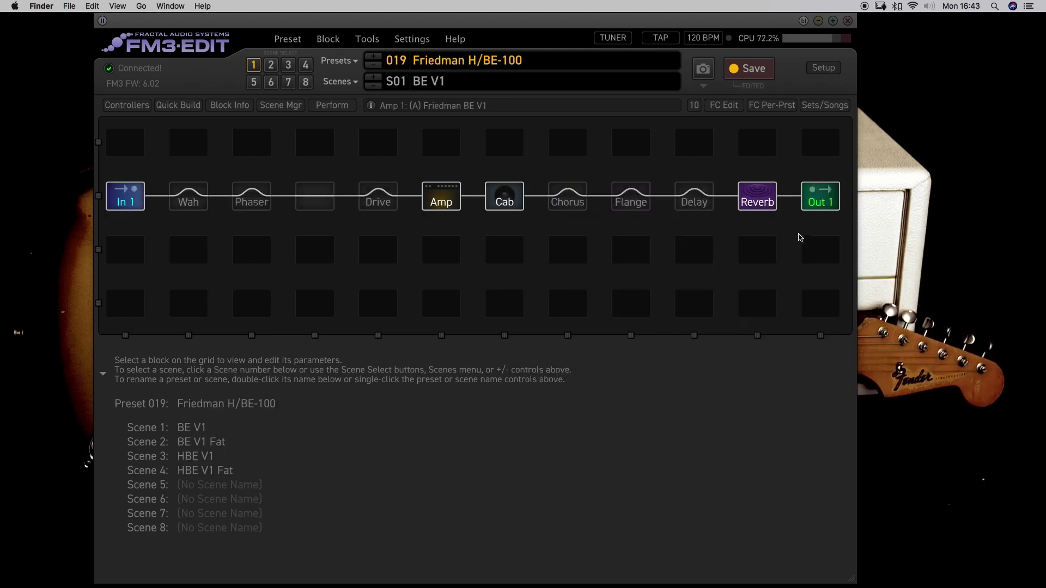
pyautogui.click(751, 68)
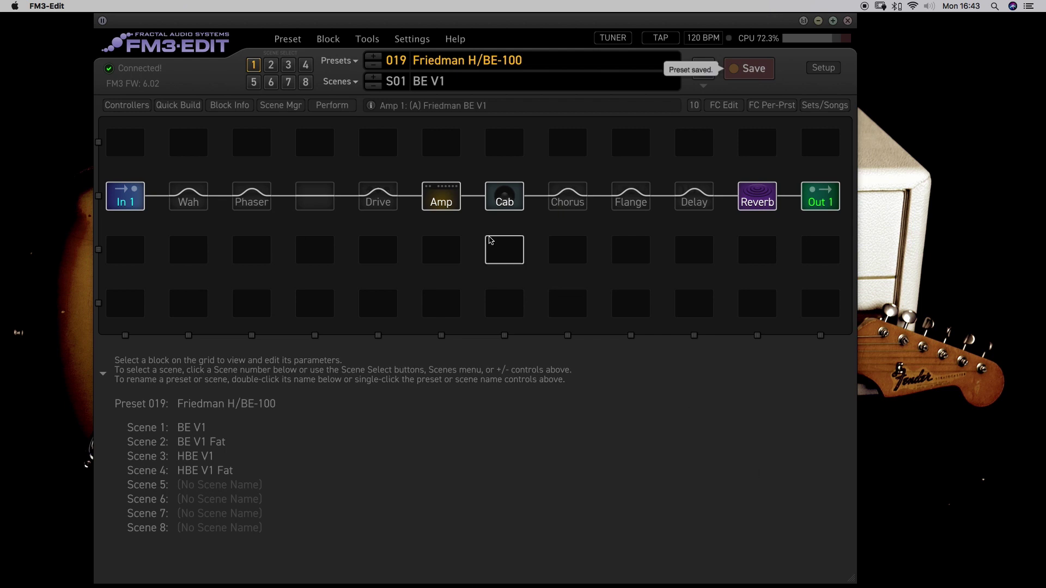
# Show the preset list to confirm slots 018 and 019 both read Friedman H/BE-100.
pyautogui.click(347, 62)
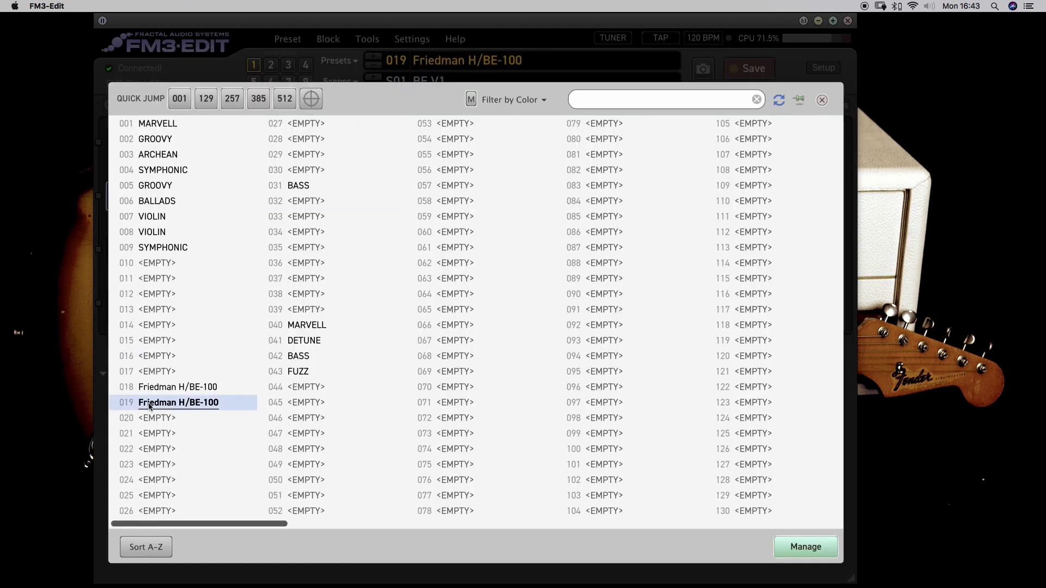